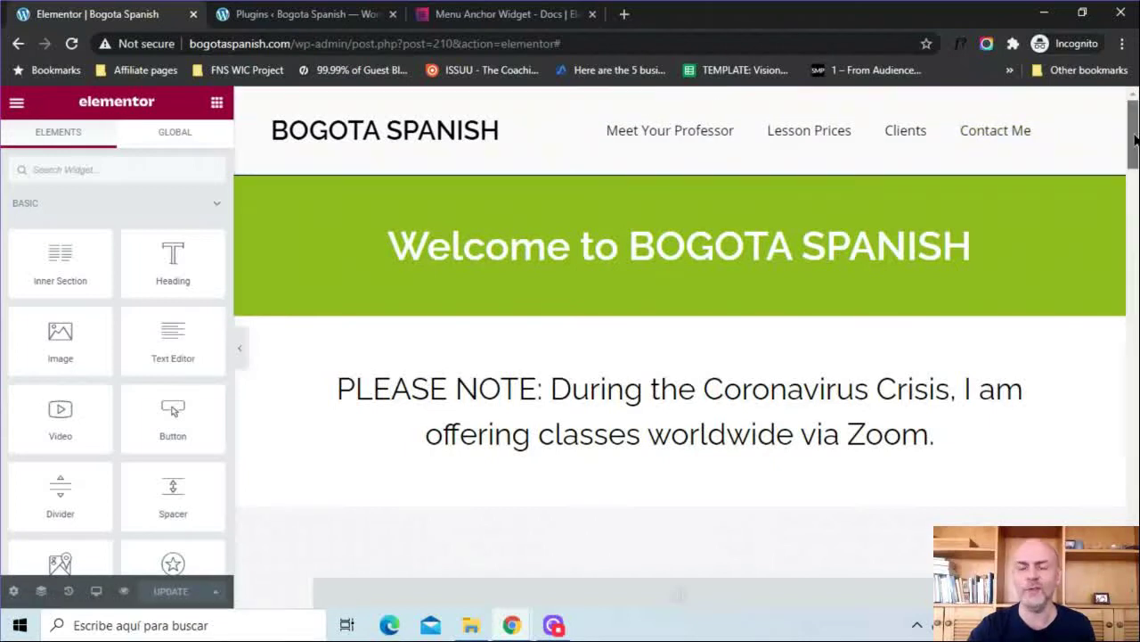
- Look over the whole one-page site and test its Meet Your Professor, Lesson Prices, Clients and Contact Me header links
{"action": "mouse_move", "coordinate": [1134, 138]}
{"action": "left_mouse_down"}
{"action": "mouse_move", "coordinate": [1133, 570]}
{"action": "mouse_move", "coordinate": [1133, 133]}
{"action": "left_mouse_up"}
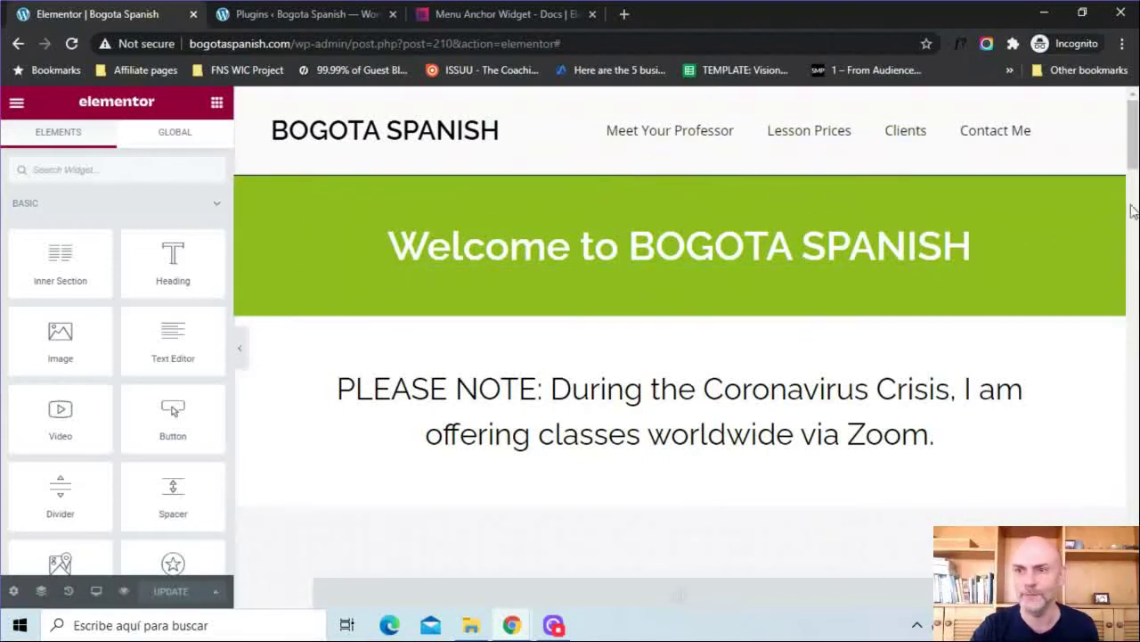
{"action": "left_click_drag", "start_coordinate": [1133, 138], "coordinate": [1133, 520]}
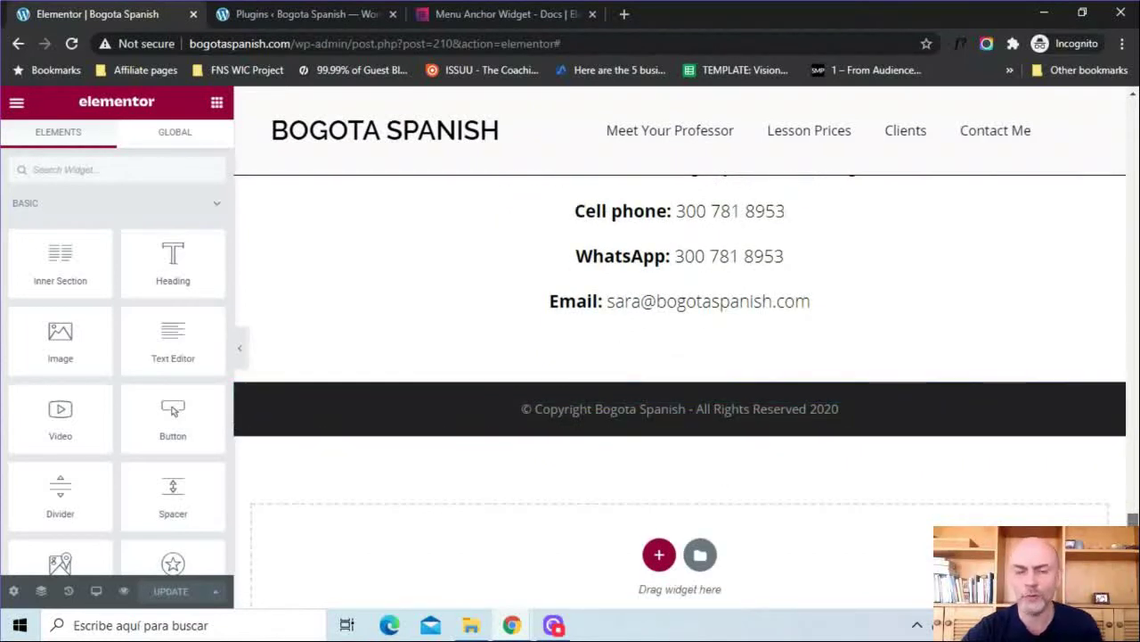
{"action": "key", "text": "Home"}
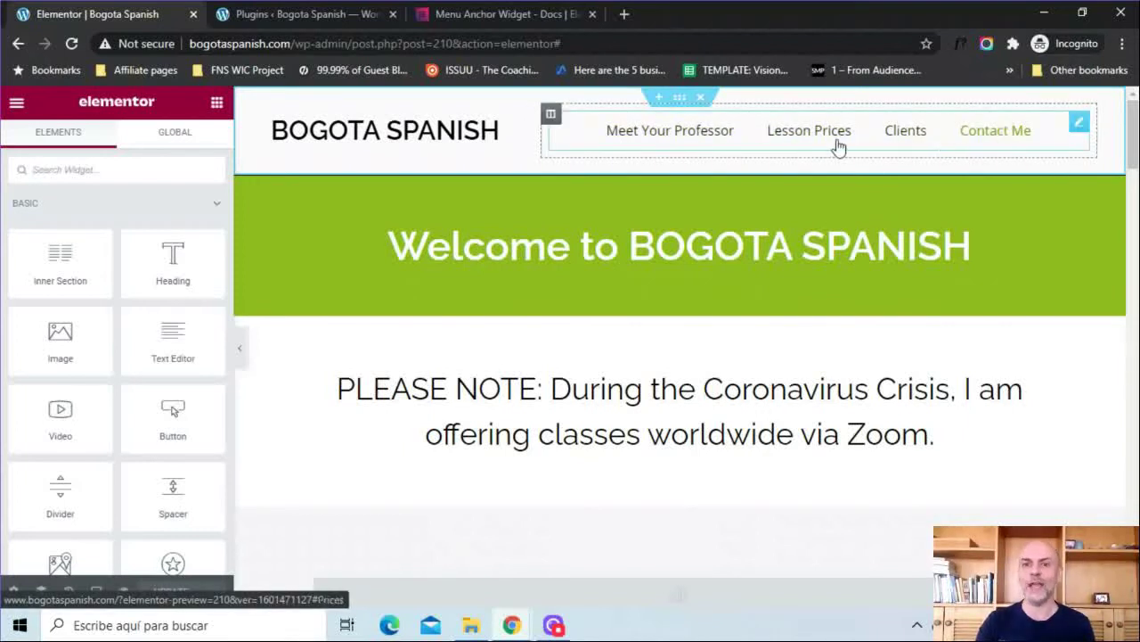
{"action": "left_click", "coordinate": [712, 138]}
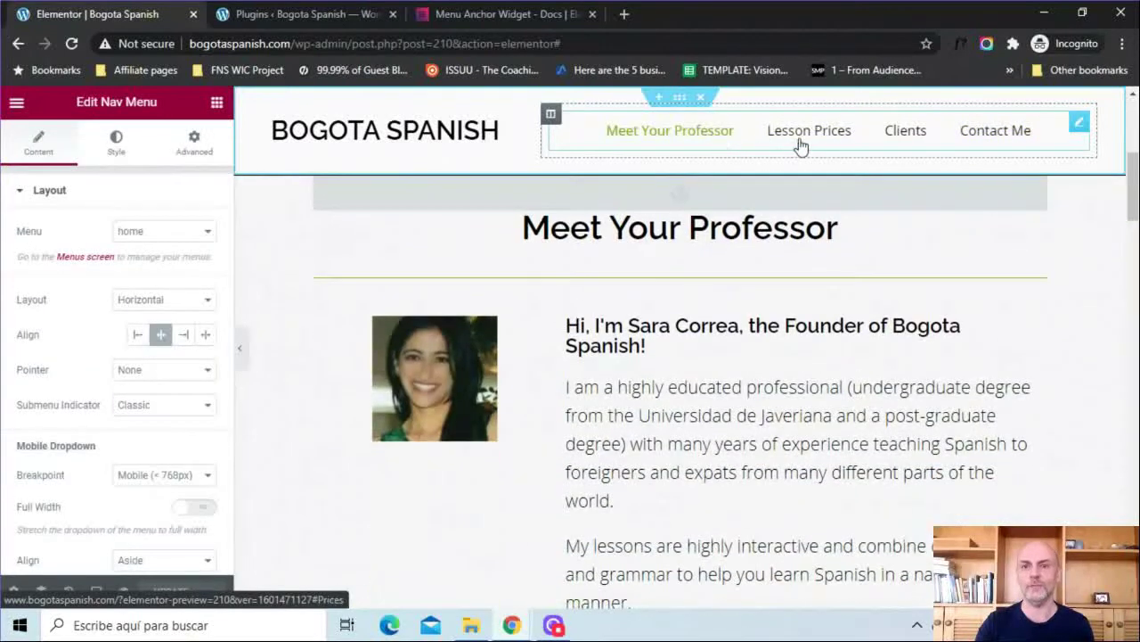
{"action": "left_click", "coordinate": [802, 145]}
{"action": "left_click", "coordinate": [886, 140]}
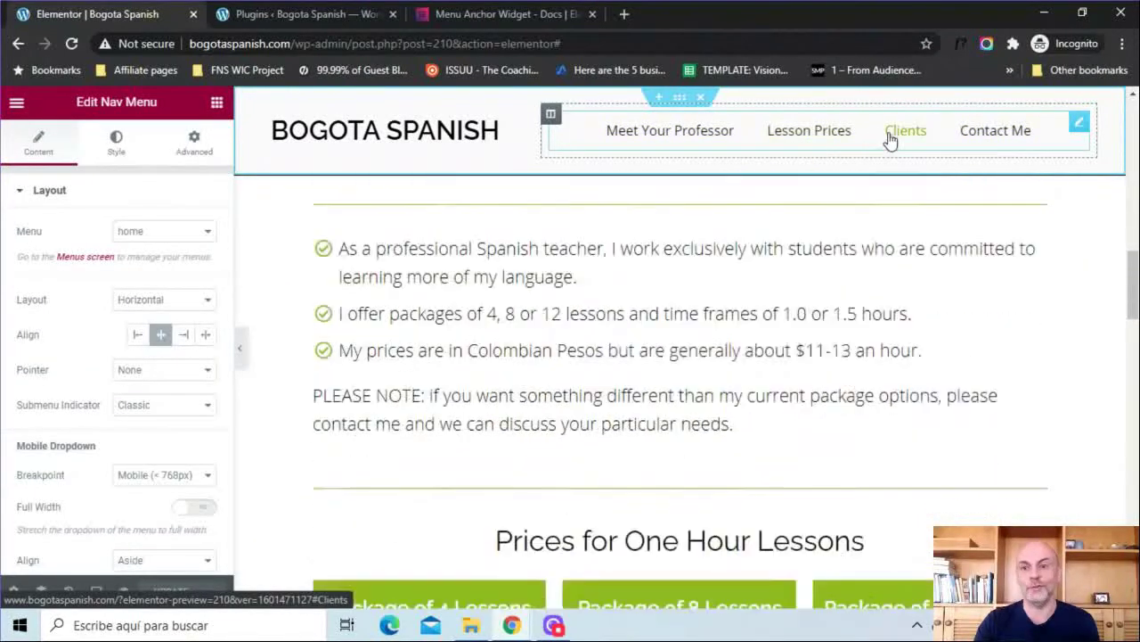
{"action": "left_click", "coordinate": [977, 139]}
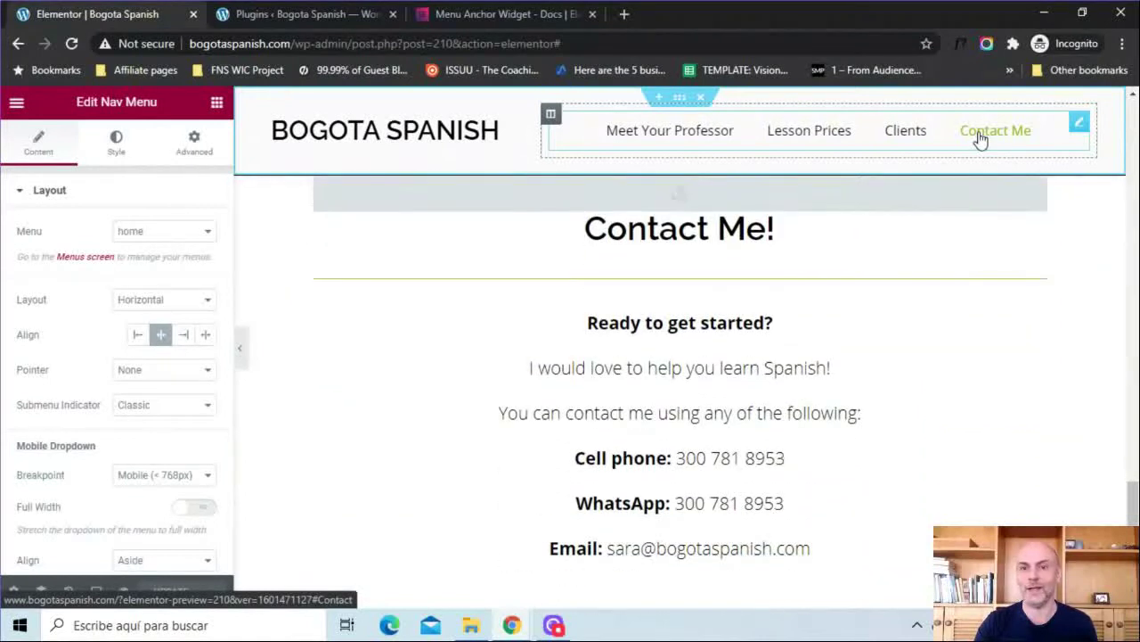
- Return to the welcome banner and run through all four header links again, from Meet Your Professor to Contact Me
{"action": "left_click_drag", "start_coordinate": [1132, 503], "coordinate": [1132, 134]}
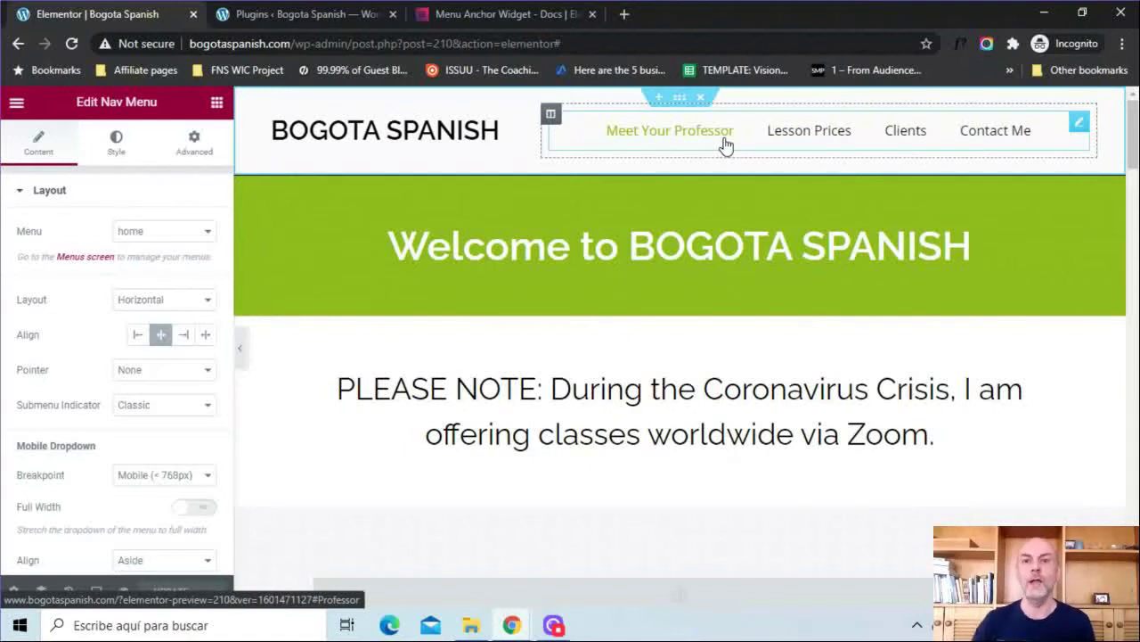
{"action": "left_click", "coordinate": [678, 141]}
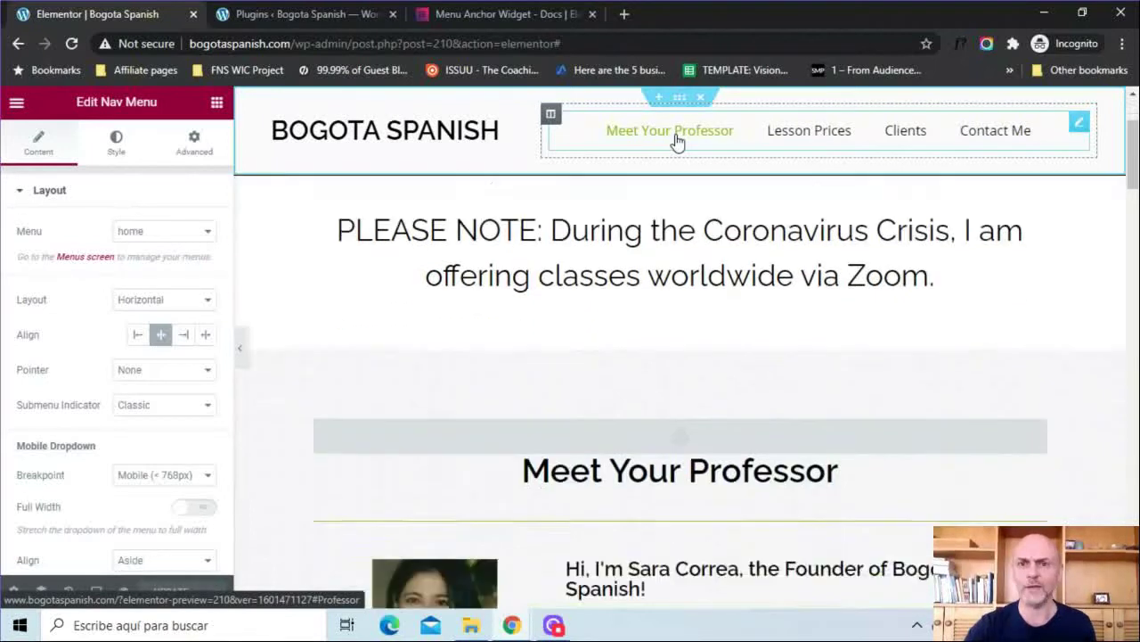
{"action": "left_click", "coordinate": [790, 141]}
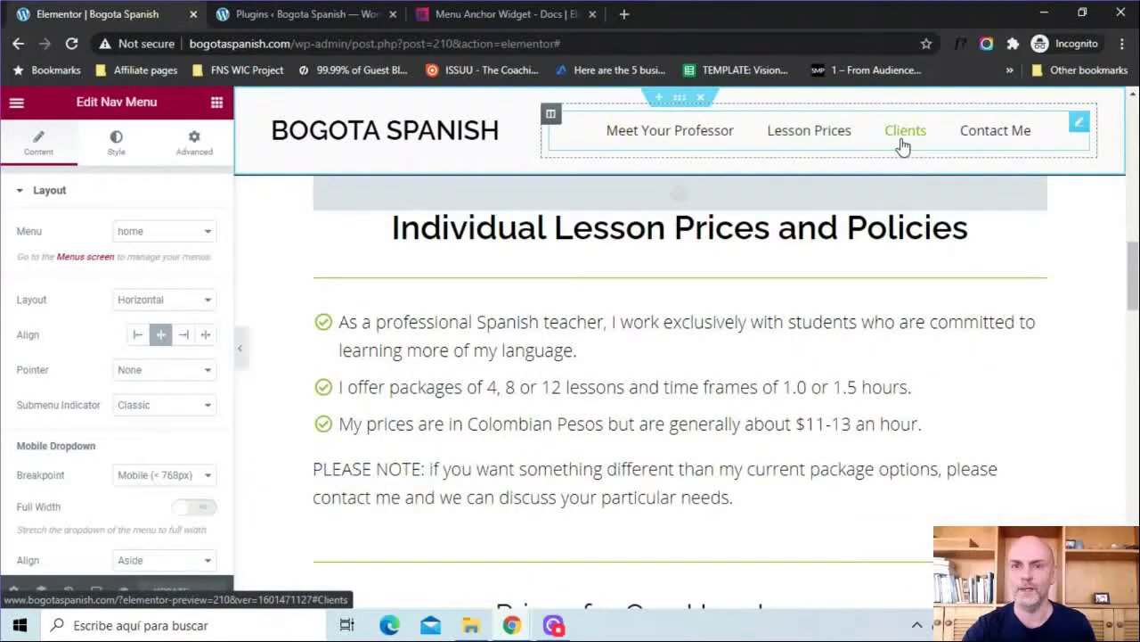
{"action": "left_click", "coordinate": [902, 142]}
{"action": "left_click", "coordinate": [986, 138]}
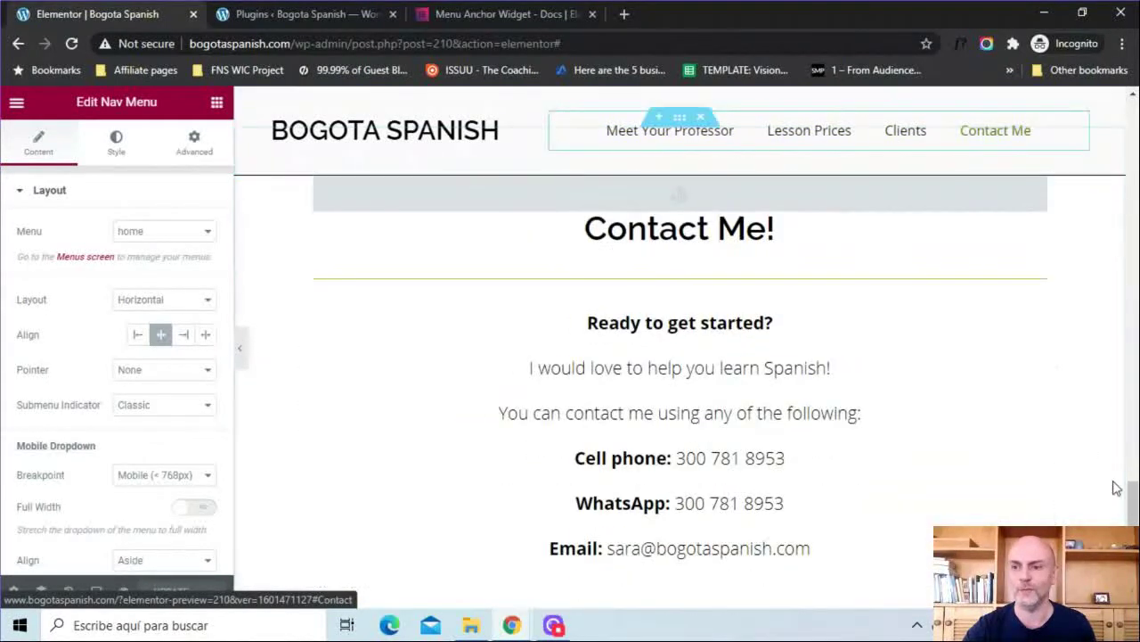
- Open the header section's advanced Motion Effects settings and examine its sticky options
{"action": "scroll", "coordinate": [1117, 487], "scroll_direction": "up", "scroll_amount": 20}
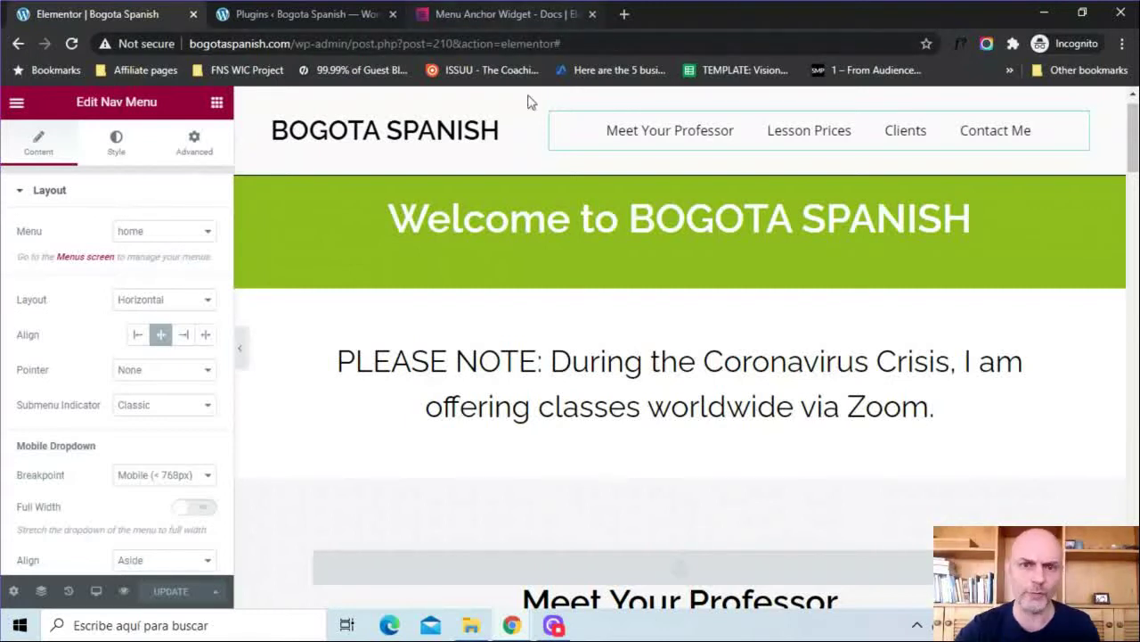
{"action": "right_click", "coordinate": [550, 119]}
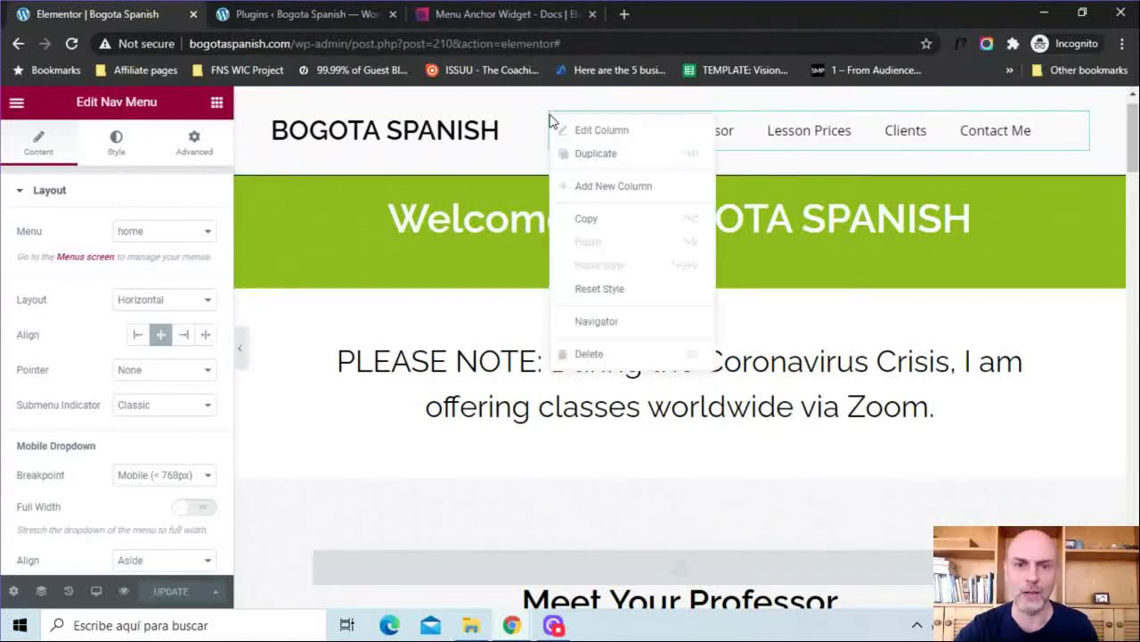
{"action": "left_click", "coordinate": [642, 106]}
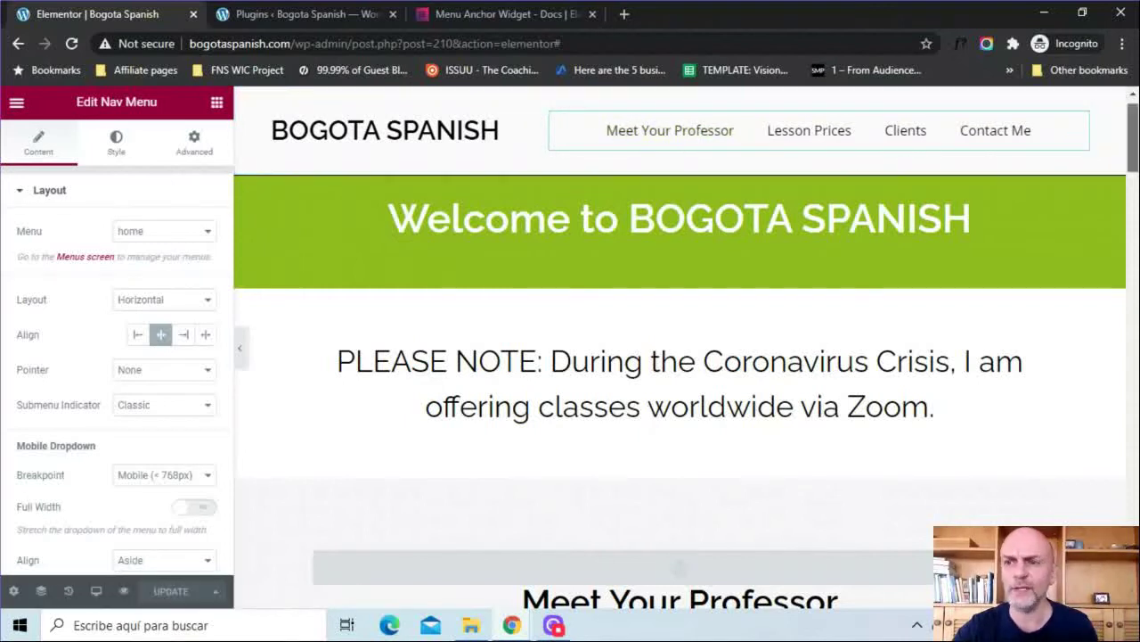
{"action": "scroll", "coordinate": [677, 267], "scroll_direction": "up", "scroll_amount": 1}
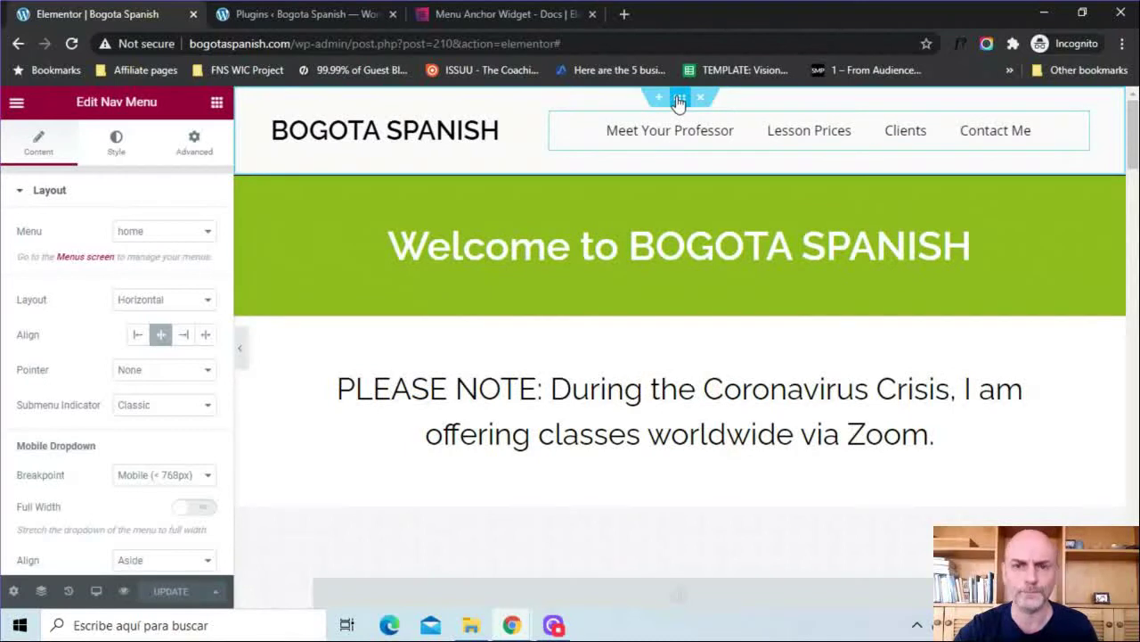
{"action": "left_click", "coordinate": [679, 100]}
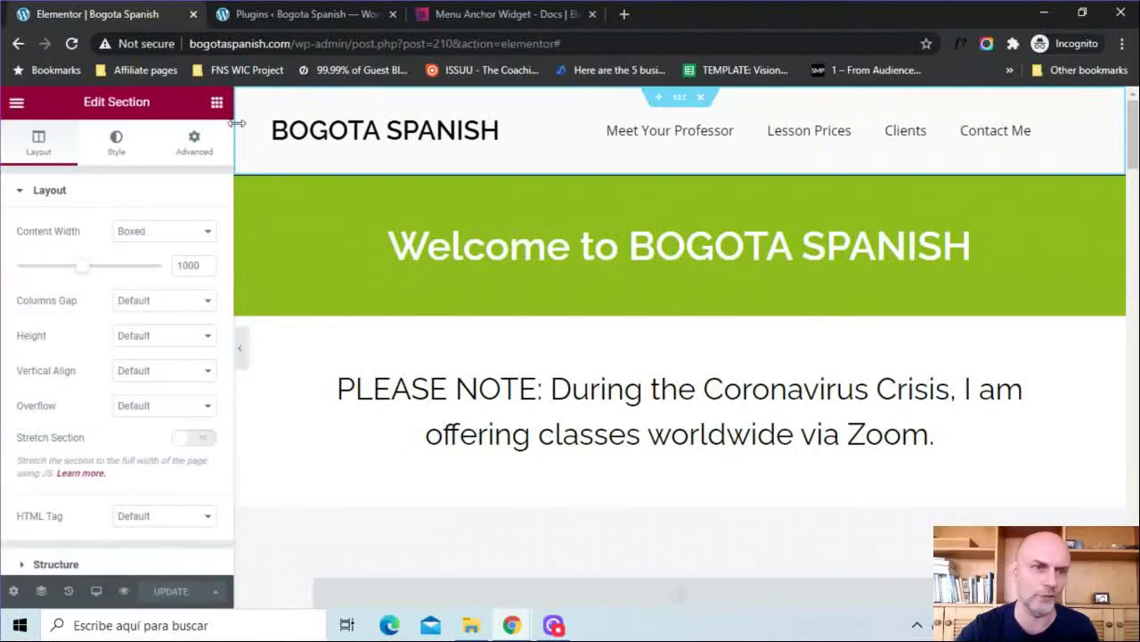
{"action": "left_click", "coordinate": [216, 103]}
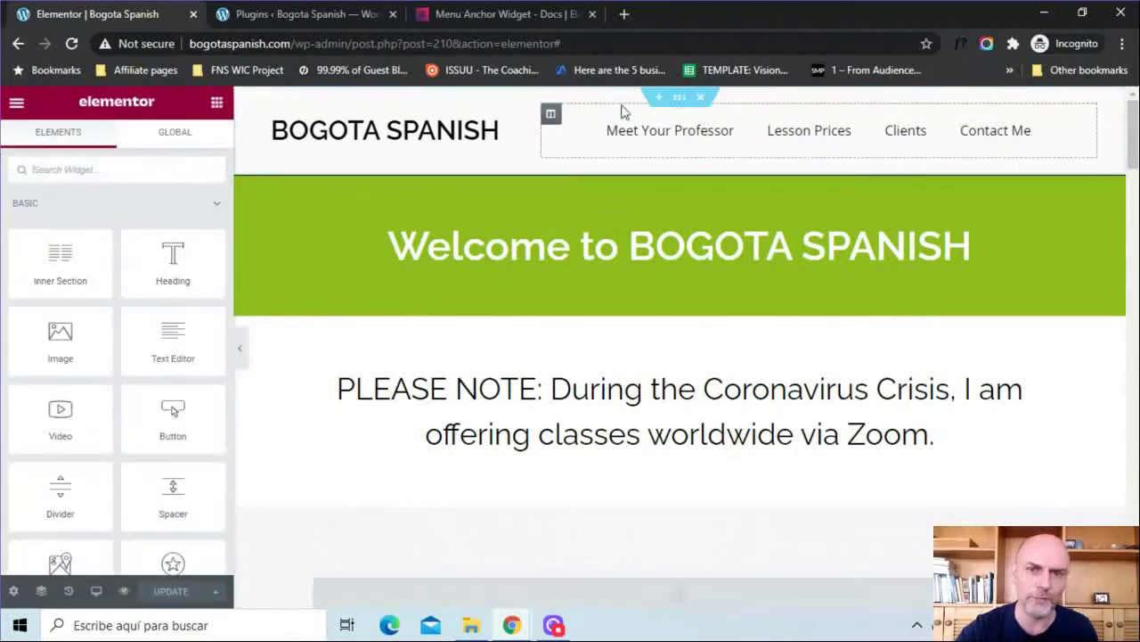
{"action": "left_click", "coordinate": [676, 99]}
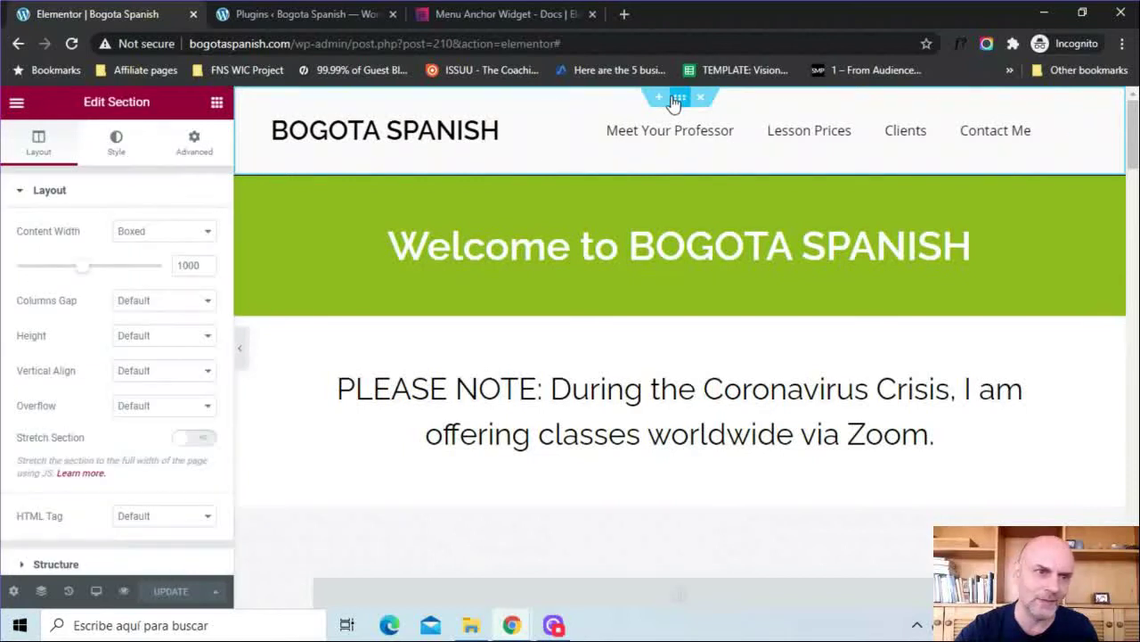
{"action": "left_click", "coordinate": [185, 158]}
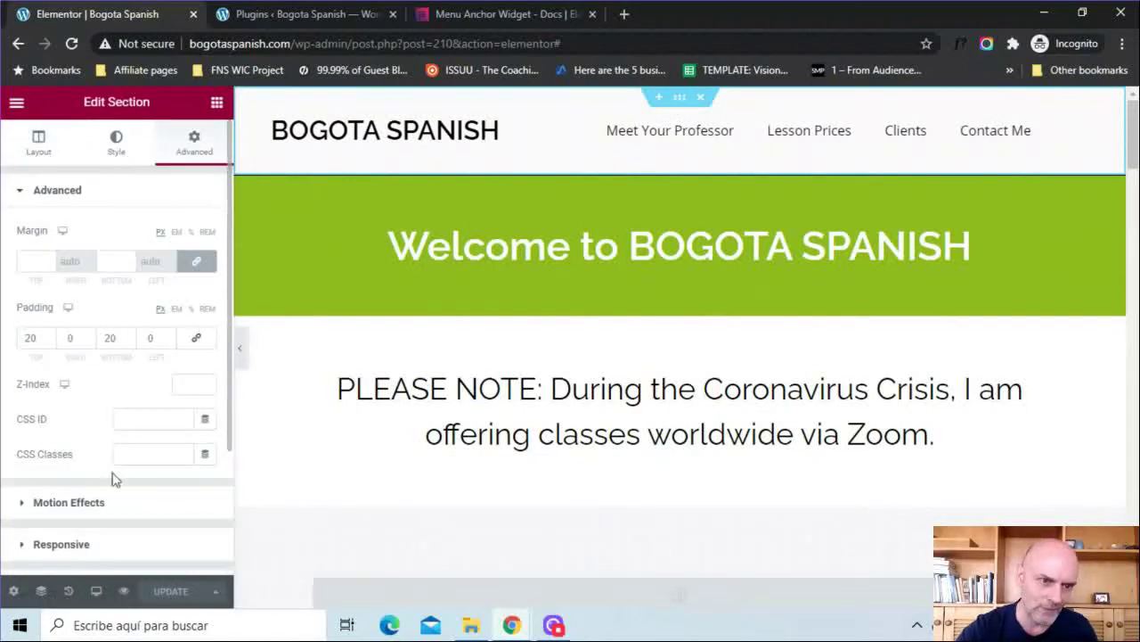
{"action": "left_click", "coordinate": [69, 503]}
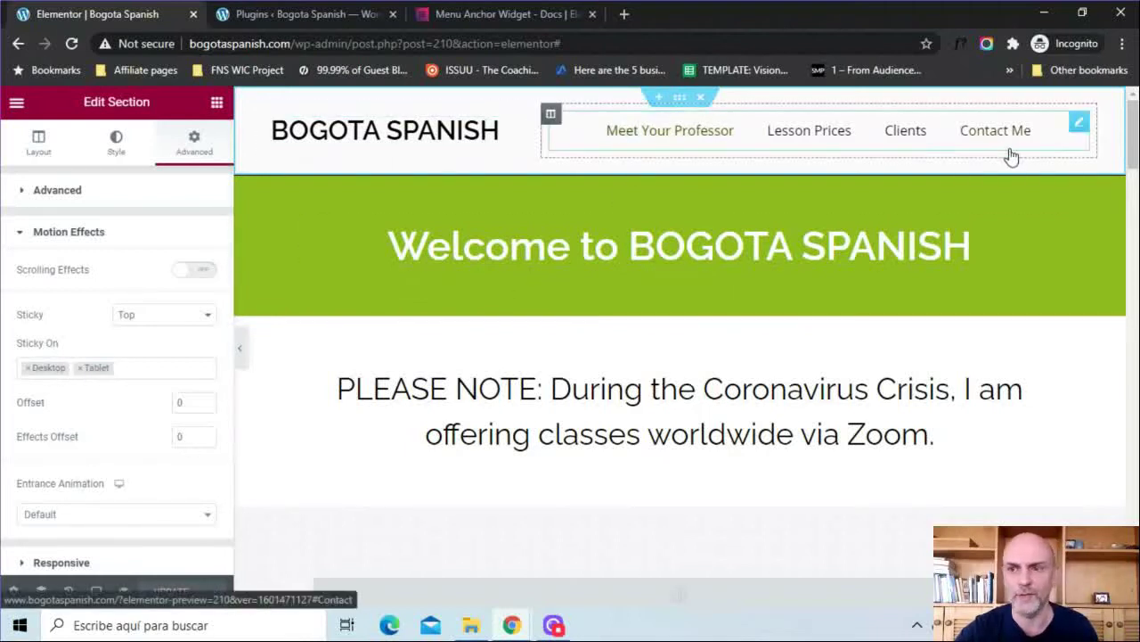
{"action": "mouse_move", "coordinate": [1135, 133]}
{"action": "left_mouse_down"}
{"action": "mouse_move", "coordinate": [1136, 356]}
{"action": "mouse_move", "coordinate": [1135, 142]}
{"action": "left_mouse_up"}
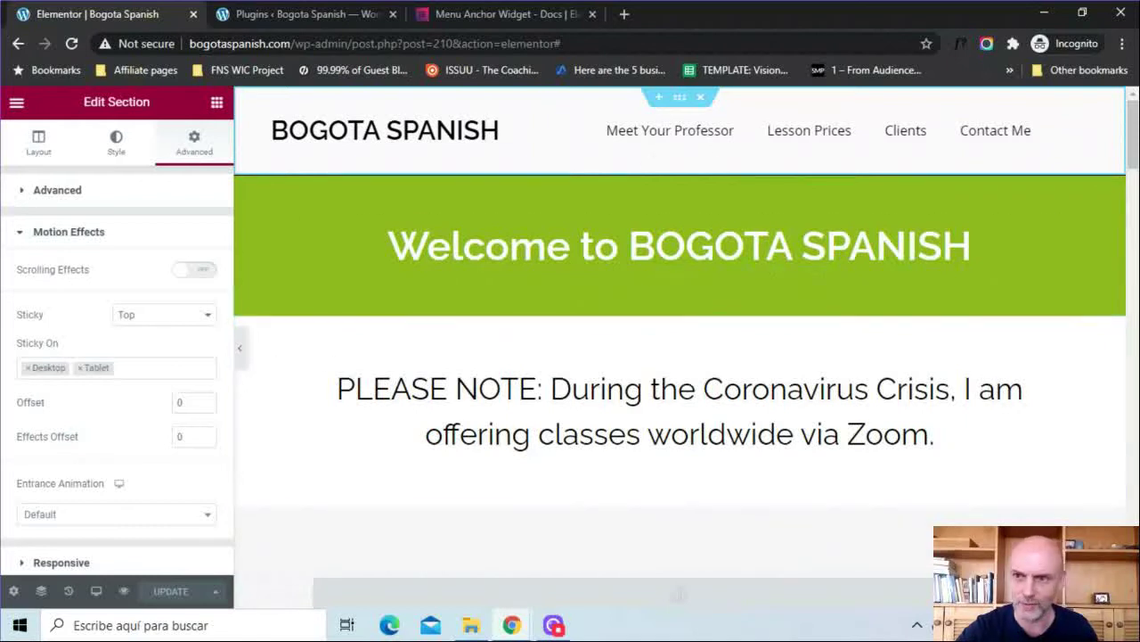
{"action": "mouse_move", "coordinate": [1133, 143]}
{"action": "left_mouse_down"}
{"action": "mouse_move", "coordinate": [1114, 355]}
{"action": "mouse_move", "coordinate": [1128, 133]}
{"action": "left_mouse_up"}
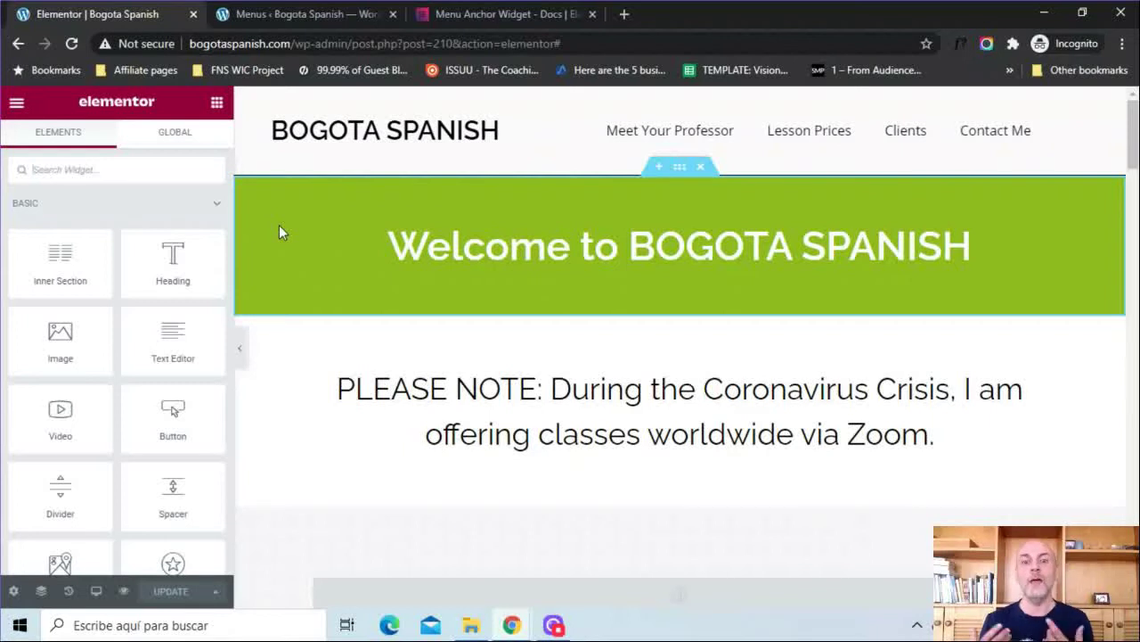
- Jump through the professor, lesson prices, clients and contact sections using the header navigation menu
{"action": "left_click", "coordinate": [646, 138]}
{"action": "left_click", "coordinate": [774, 135]}
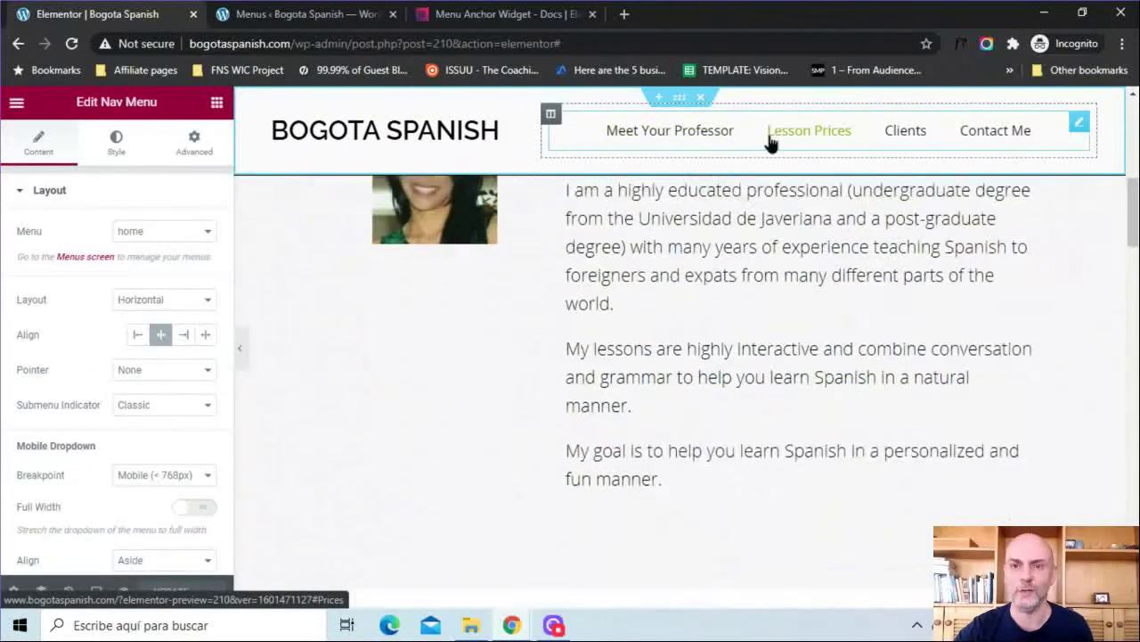
{"action": "left_click", "coordinate": [921, 141]}
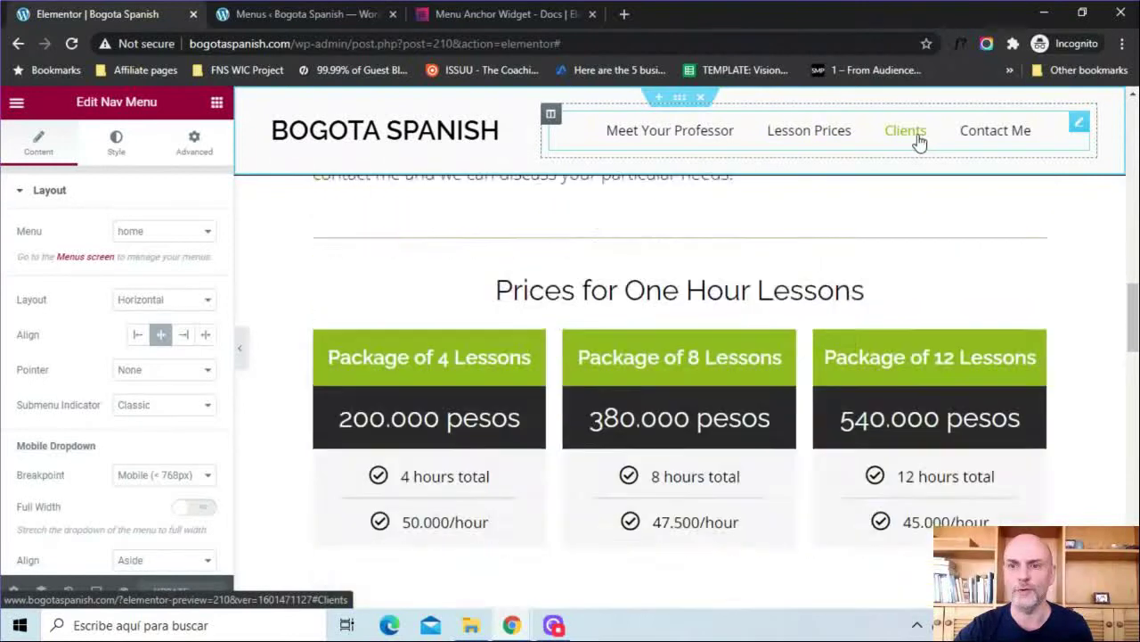
{"action": "left_click", "coordinate": [1000, 134]}
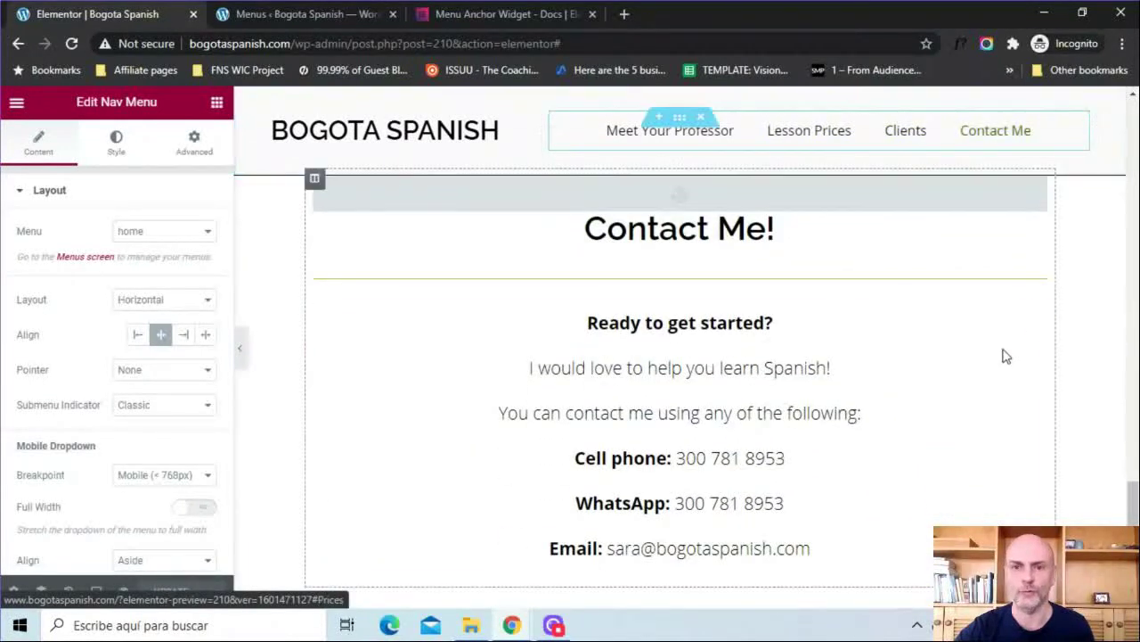
- Search the widget library for "menu" to locate the Menu Anchor widget while viewing the Meet Your Professor section
{"action": "left_click_drag", "start_coordinate": [1132, 499], "coordinate": [1133, 182]}
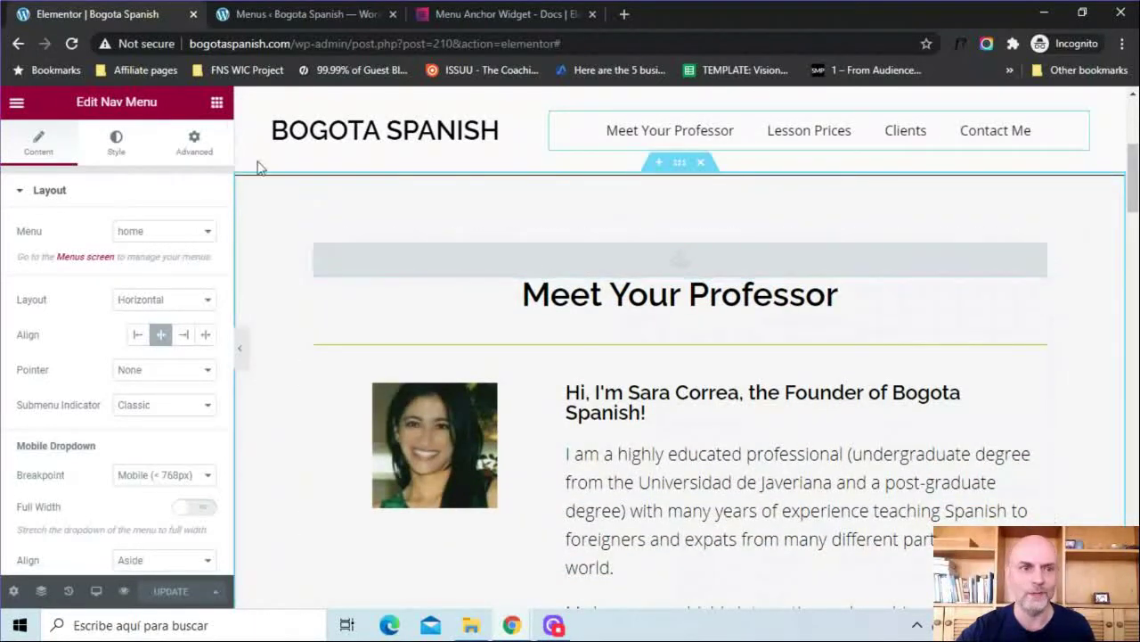
{"action": "left_click", "coordinate": [217, 104]}
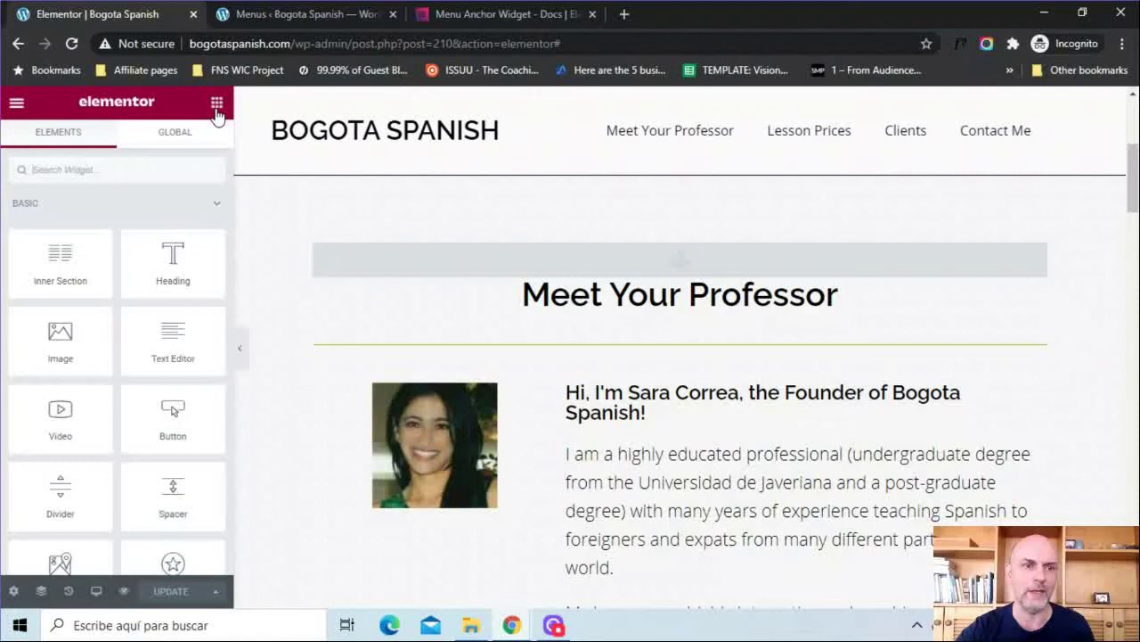
{"action": "left_click", "coordinate": [117, 169]}
{"action": "type", "text": "menu"}
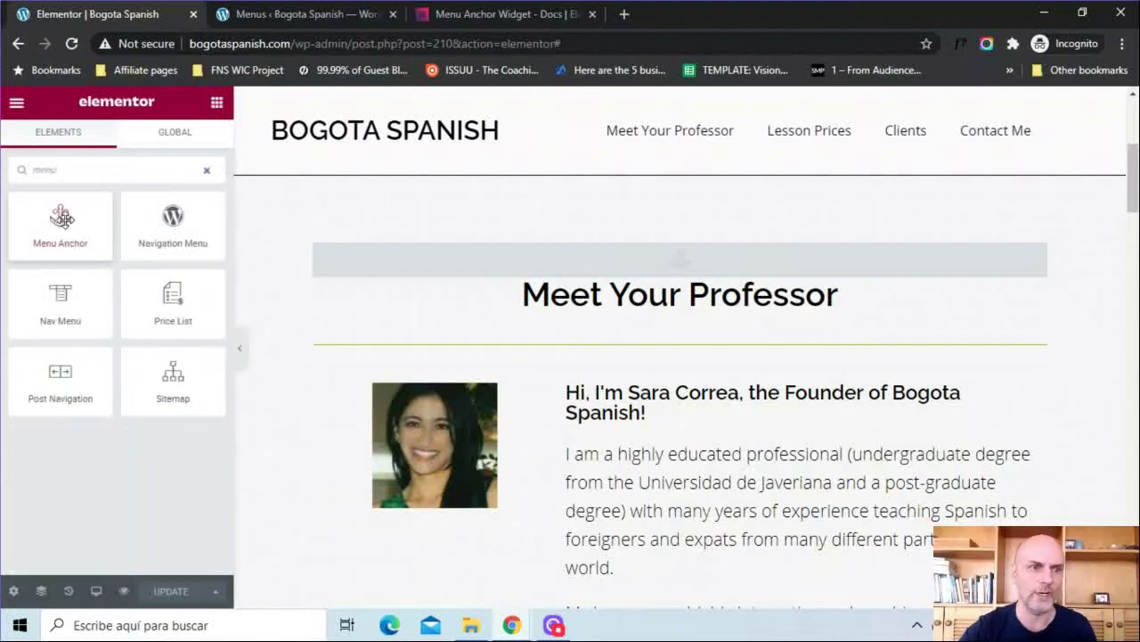
{"action": "left_click_drag", "start_coordinate": [60, 218], "coordinate": [201, 226]}
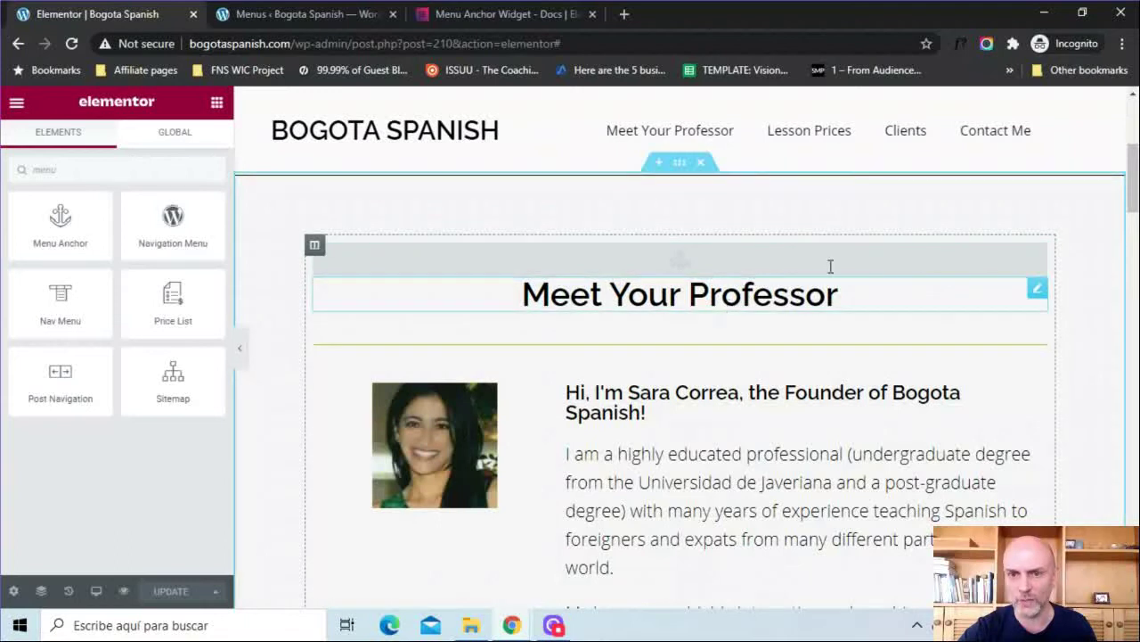
- Examine the menu anchors placed above the Individual Lesson Prices and Policies, Current and Past Clients, and Contact Me headings
{"action": "left_click_drag", "start_coordinate": [1134, 178], "coordinate": [1134, 257]}
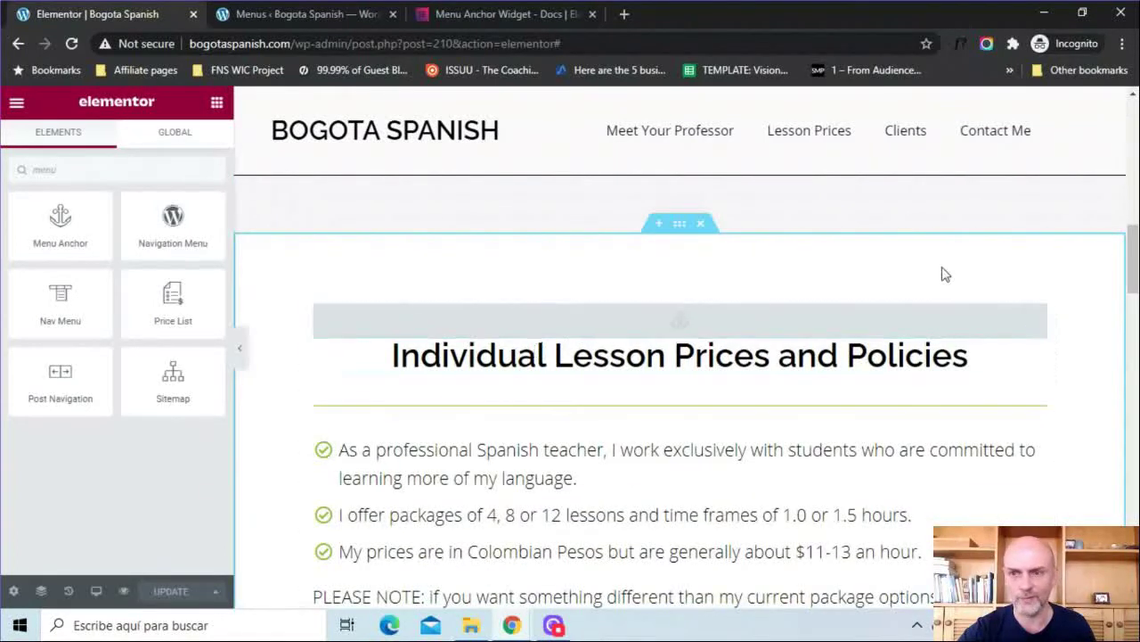
{"action": "left_click_drag", "start_coordinate": [1134, 258], "coordinate": [1134, 435]}
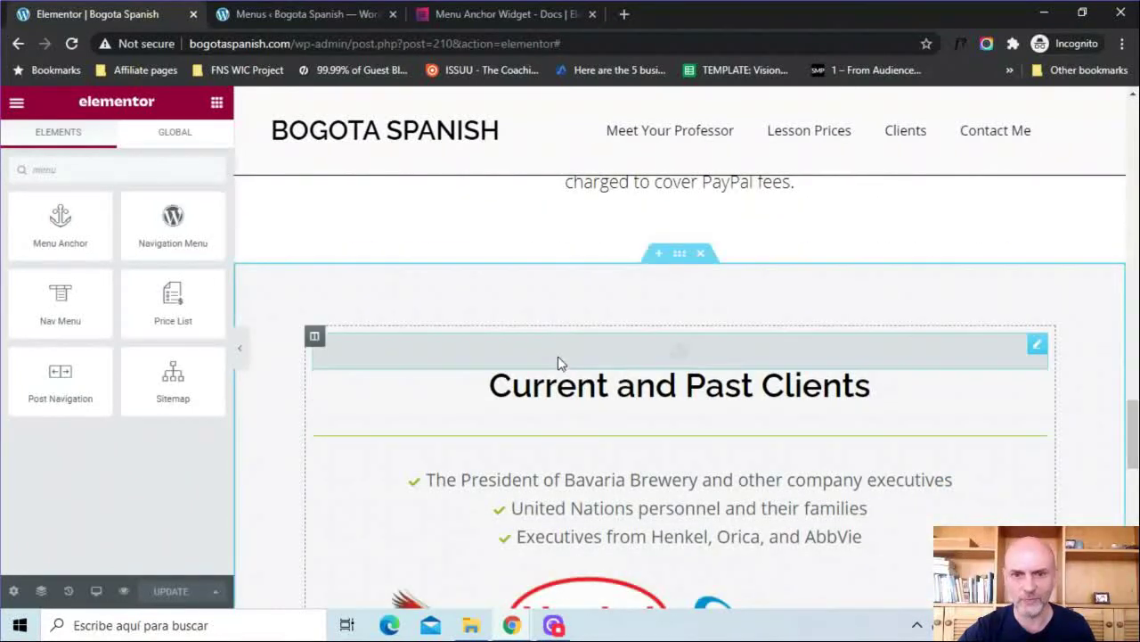
{"action": "left_click_drag", "start_coordinate": [1135, 440], "coordinate": [1136, 499]}
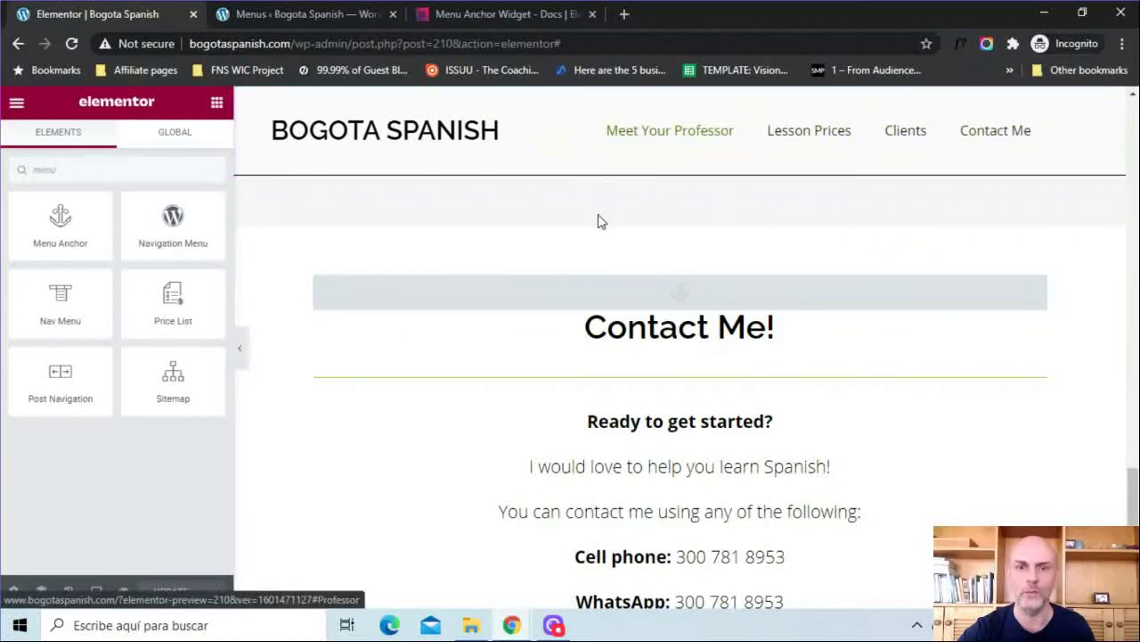
{"action": "scroll", "coordinate": [1094, 354], "scroll_direction": "up", "scroll_amount": 1}
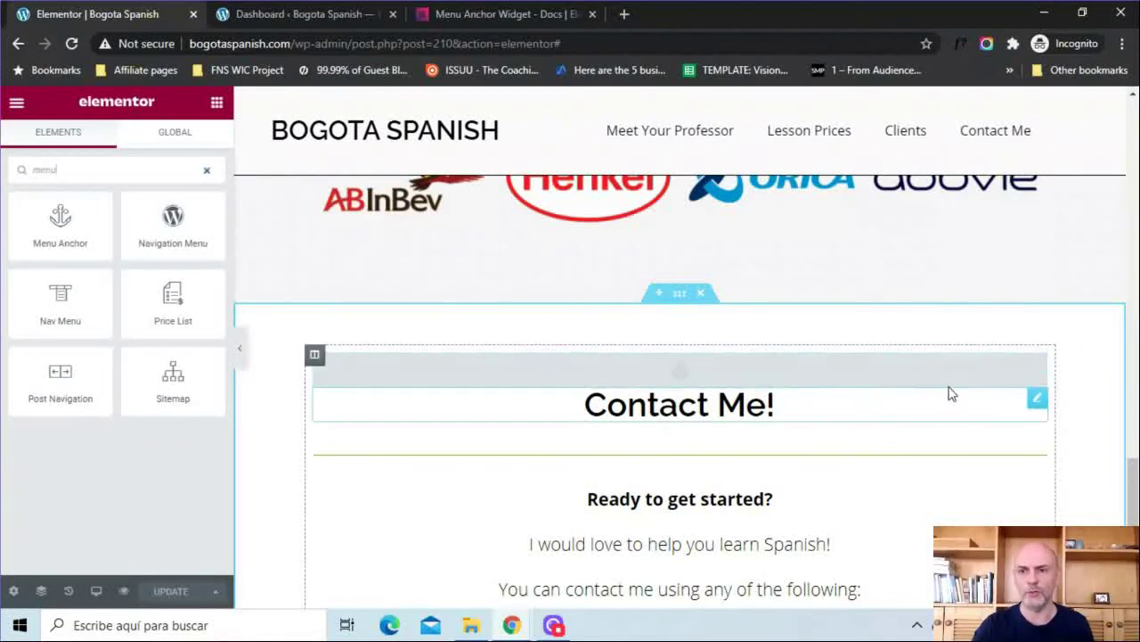
- Open the settings of the menu anchors above the contact, clients and lesson prices headings and check their IDs
{"action": "left_click", "coordinate": [1036, 369]}
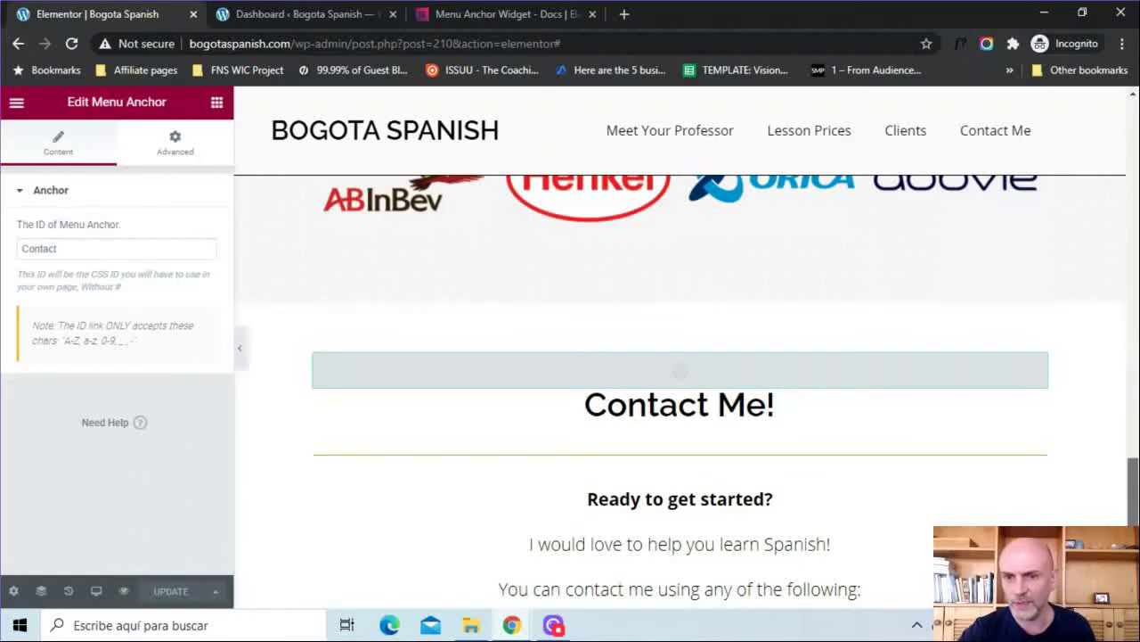
{"action": "left_click_drag", "start_coordinate": [1131, 471], "coordinate": [1132, 412]}
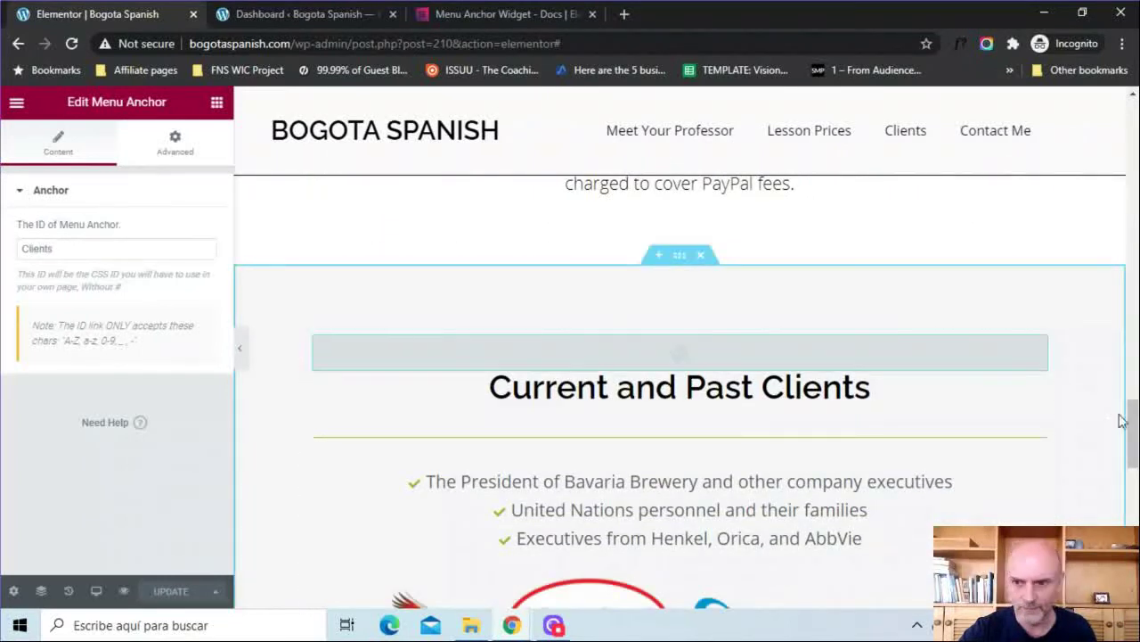
{"action": "left_click_drag", "start_coordinate": [1131, 432], "coordinate": [1132, 241]}
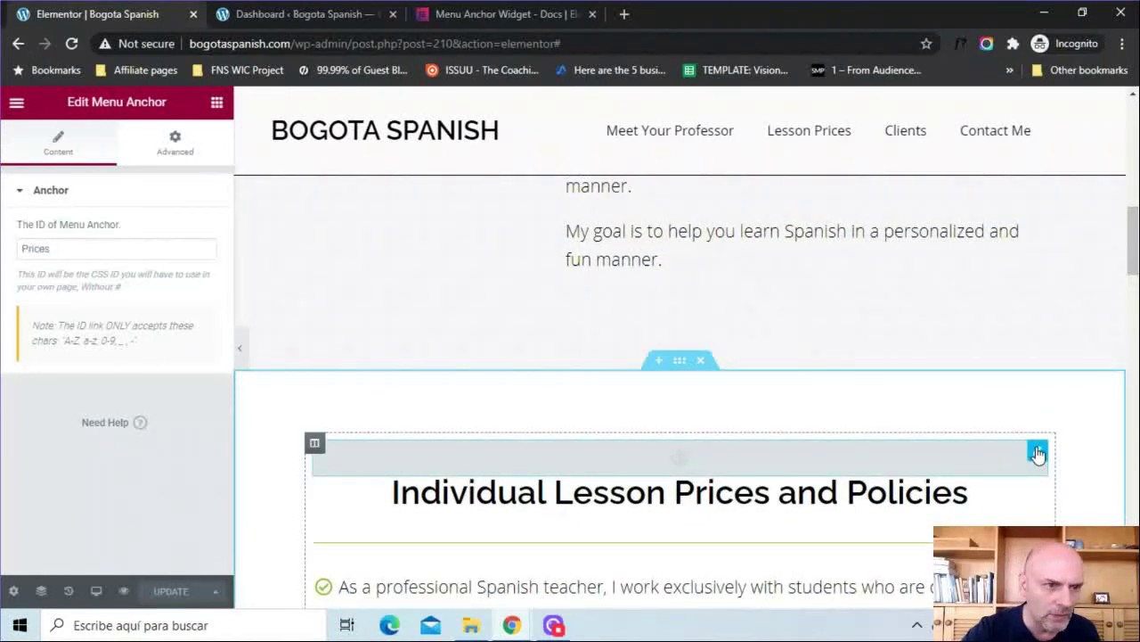
- Open the settings of the menu anchor above the Meet Your Professor heading and check its ID
{"action": "left_click_drag", "start_coordinate": [1132, 260], "coordinate": [1130, 207]}
{"action": "left_click", "coordinate": [1036, 315]}
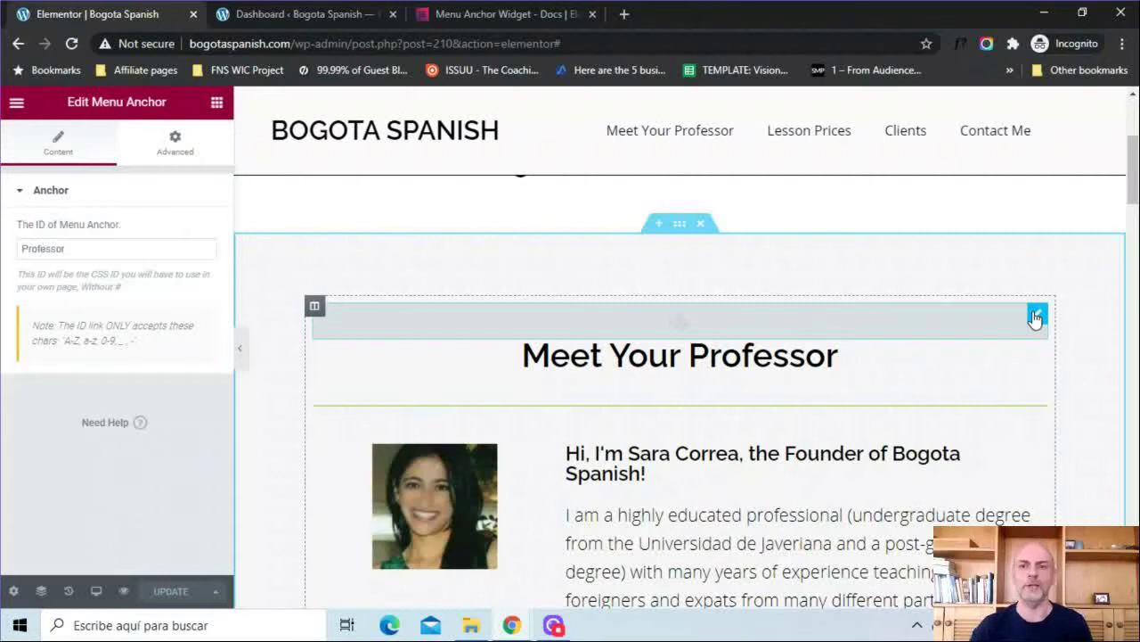
{"action": "scroll", "coordinate": [281, 294], "scroll_direction": "up", "scroll_amount": 5}
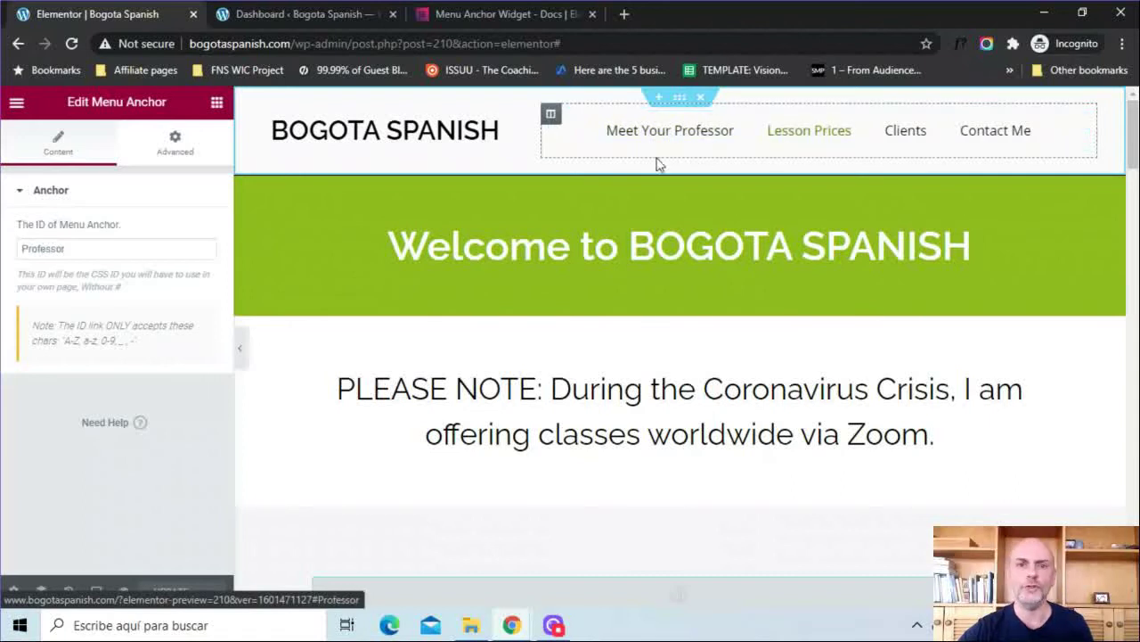
- Open the site's menu editor in the WordPress dashboard and expand the Meet Your Professor item to view its URL
{"action": "left_click", "coordinate": [306, 16]}
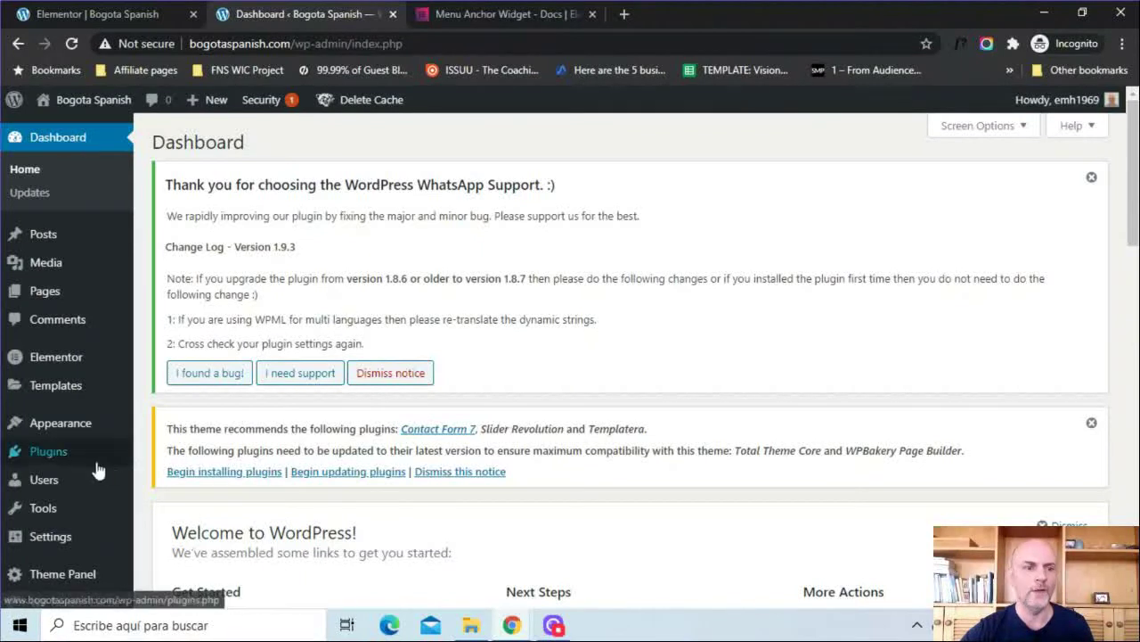
{"action": "mouse_move", "coordinate": [45, 426]}
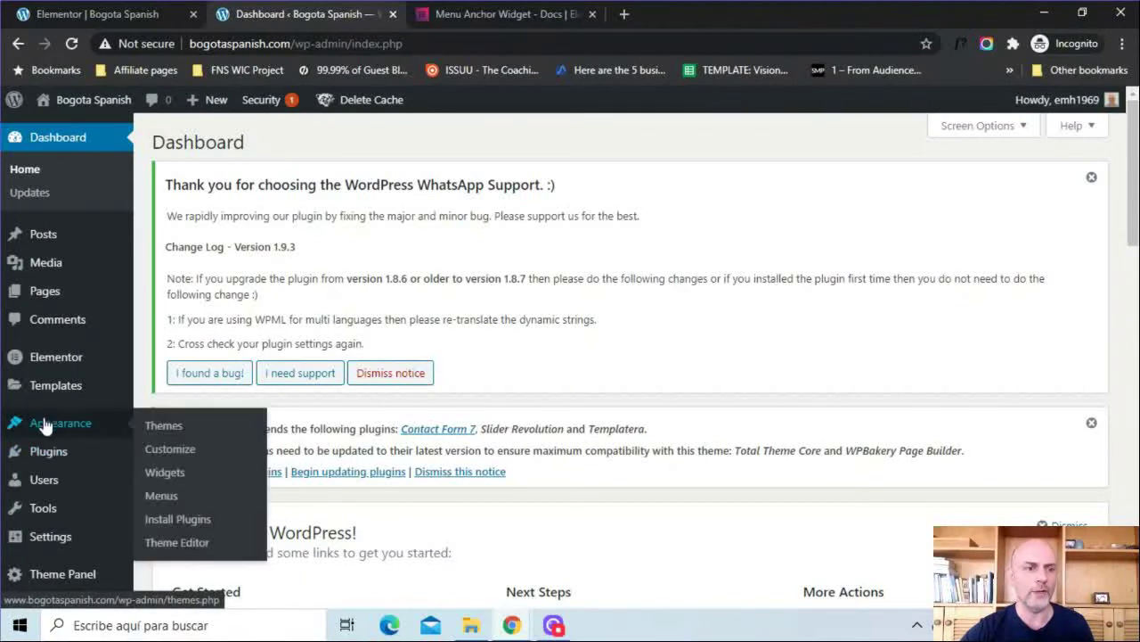
{"action": "left_click", "coordinate": [158, 497]}
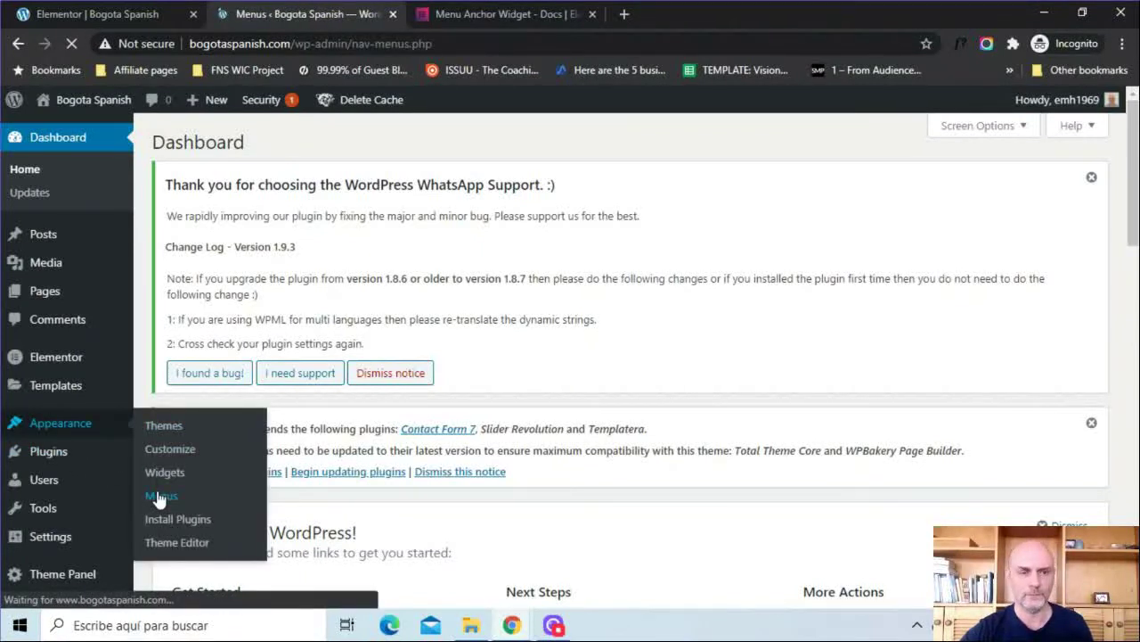
{"action": "scroll", "coordinate": [1081, 223], "scroll_direction": "down", "scroll_amount": 5}
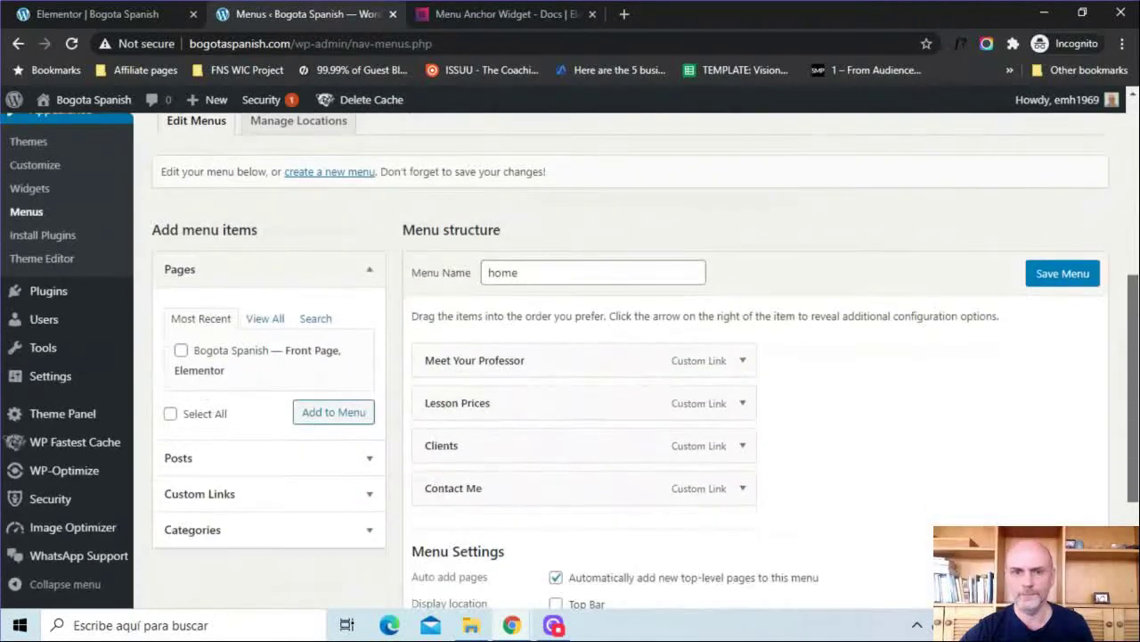
{"action": "scroll", "coordinate": [891, 401], "scroll_direction": "down", "scroll_amount": 1}
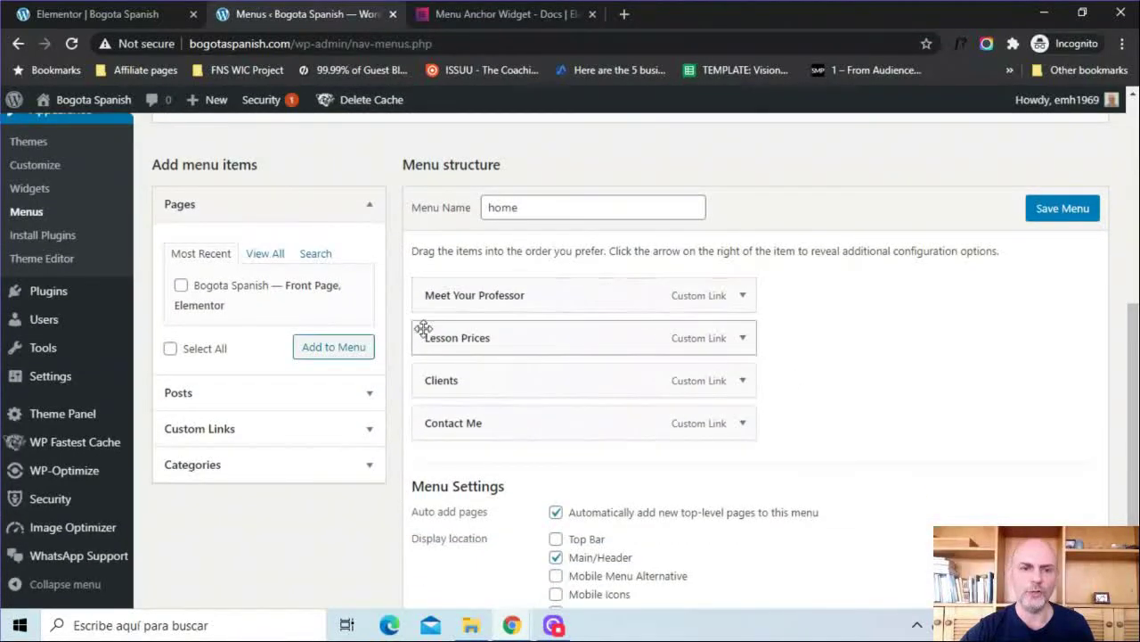
{"action": "left_click", "coordinate": [742, 296]}
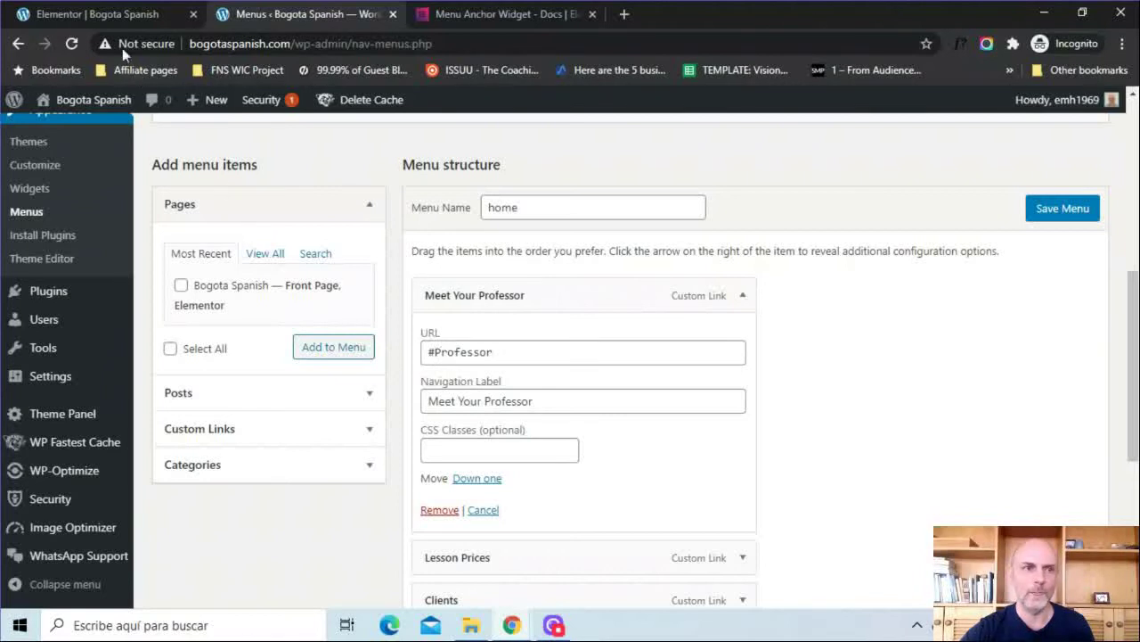
- Compare the Professor anchor's ID in the page editor with the URL of the Meet Your Professor menu item
{"action": "left_click", "coordinate": [86, 11]}
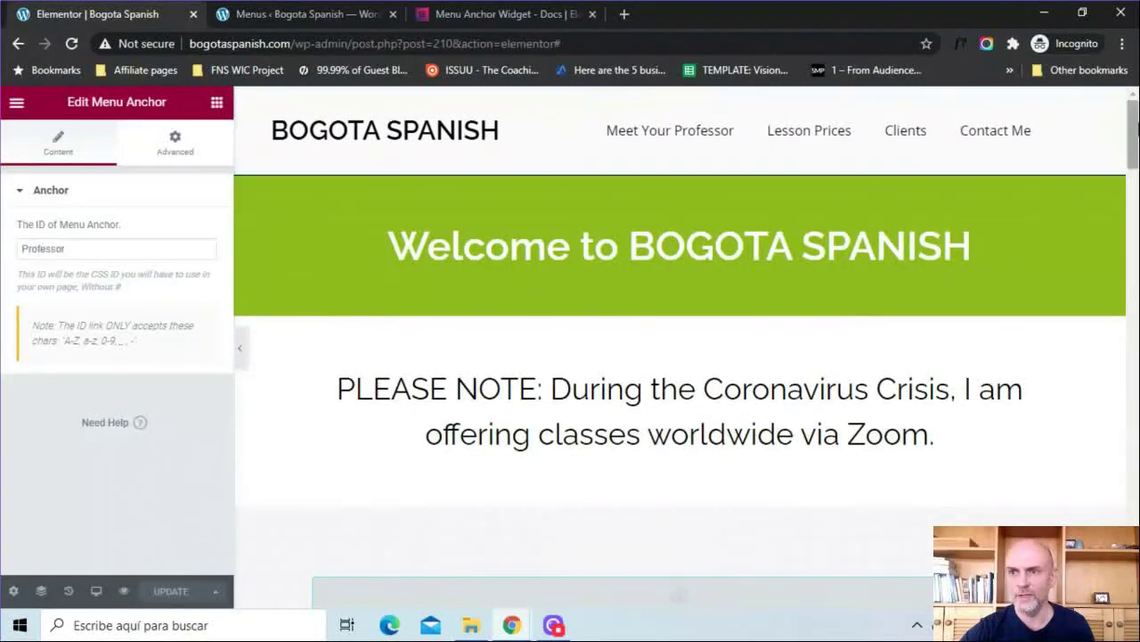
{"action": "left_click_drag", "start_coordinate": [1136, 130], "coordinate": [1136, 174]}
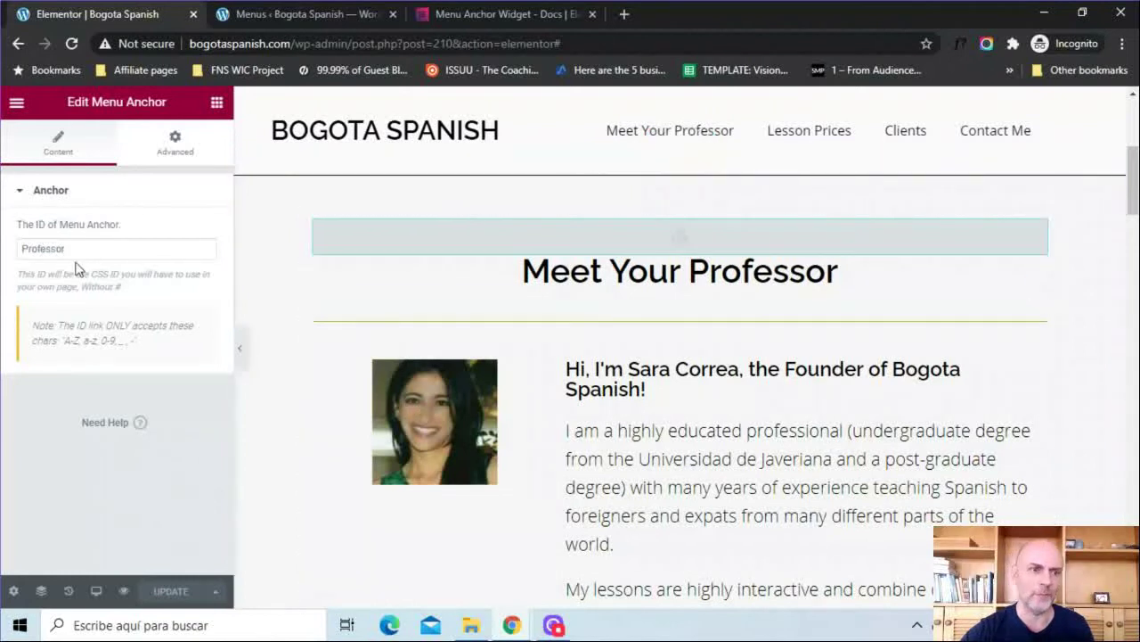
{"action": "left_click", "coordinate": [295, 15]}
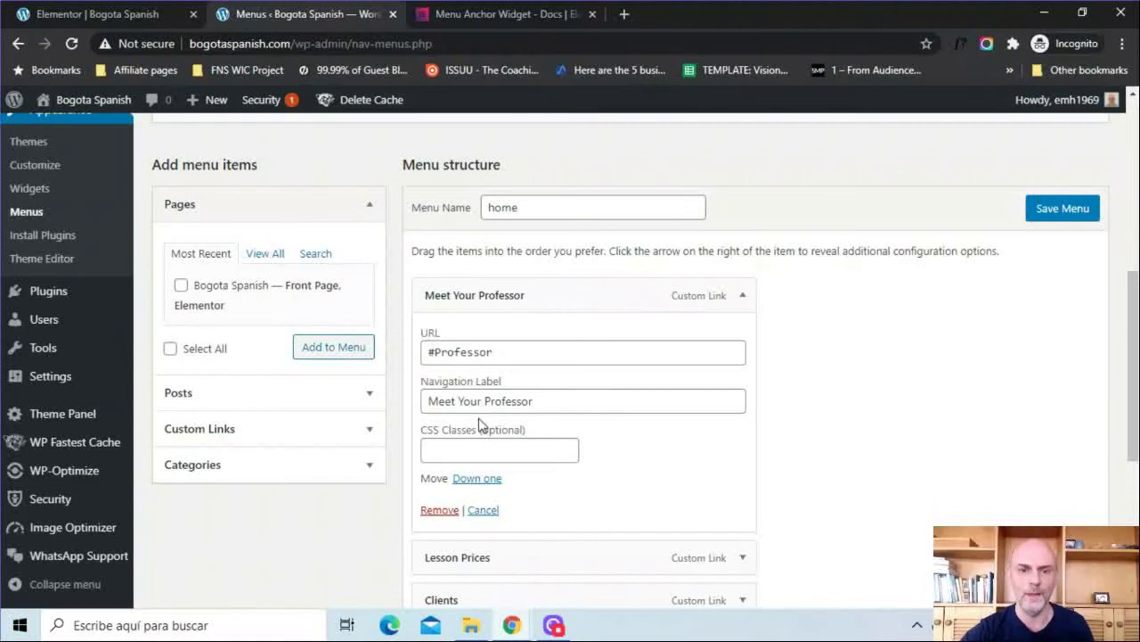
{"action": "left_click", "coordinate": [98, 15]}
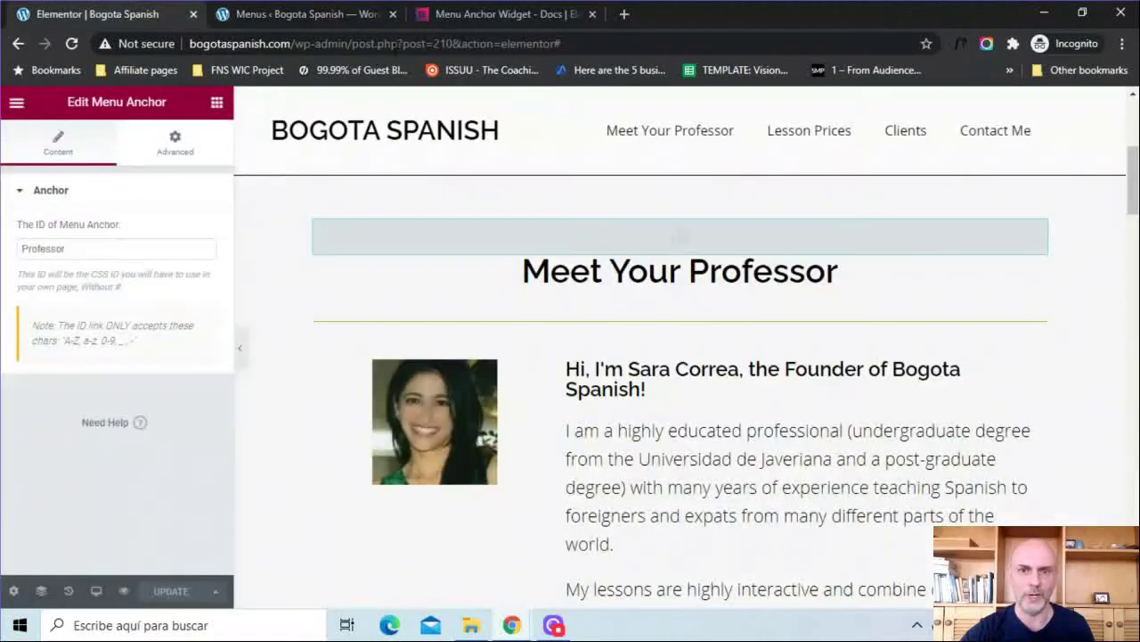
{"action": "left_click", "coordinate": [321, 9]}
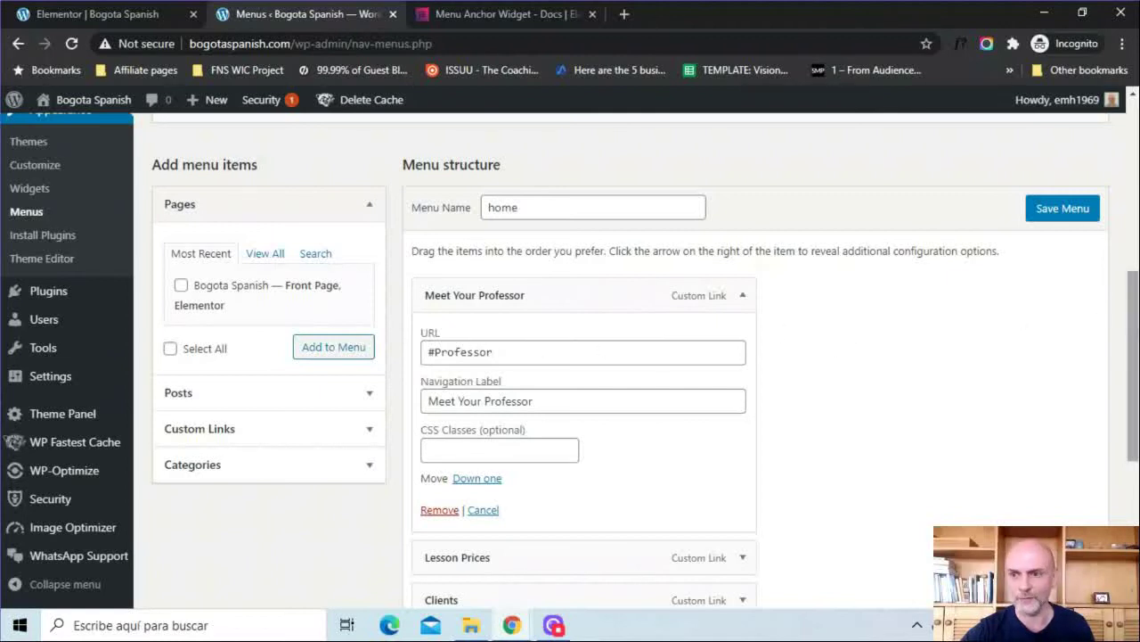
- Expand the Lesson Prices, Clients and Contact Me menu items and check their anchor URLs
{"action": "scroll", "coordinate": [1134, 365], "scroll_direction": "down", "scroll_amount": 2}
{"action": "scroll", "coordinate": [1087, 430], "scroll_direction": "down", "scroll_amount": 1}
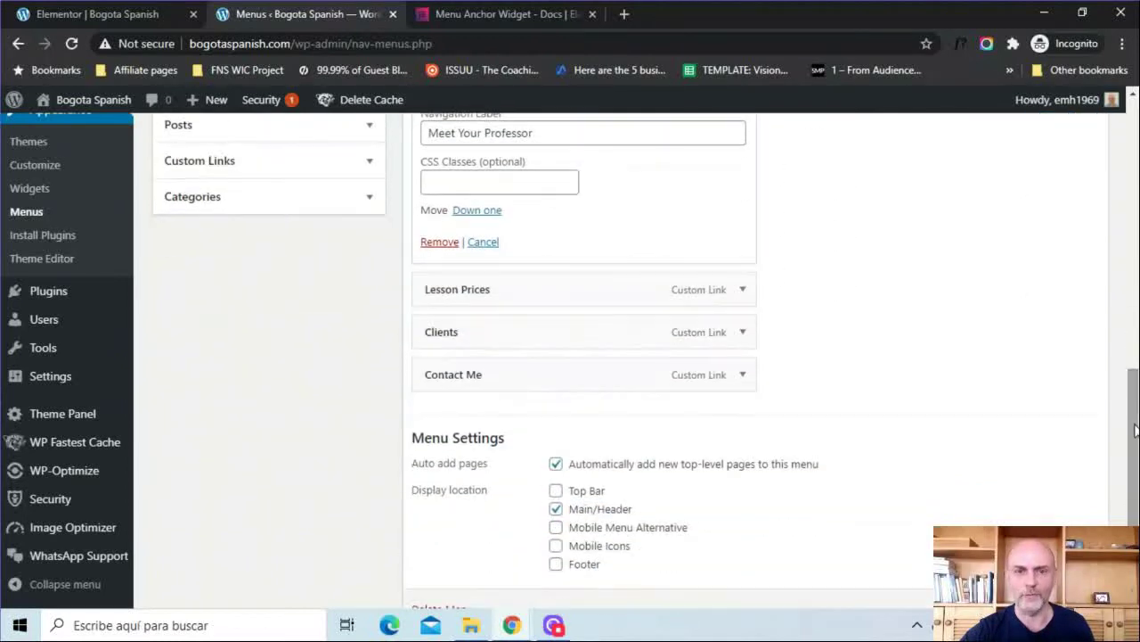
{"action": "left_click", "coordinate": [741, 289]}
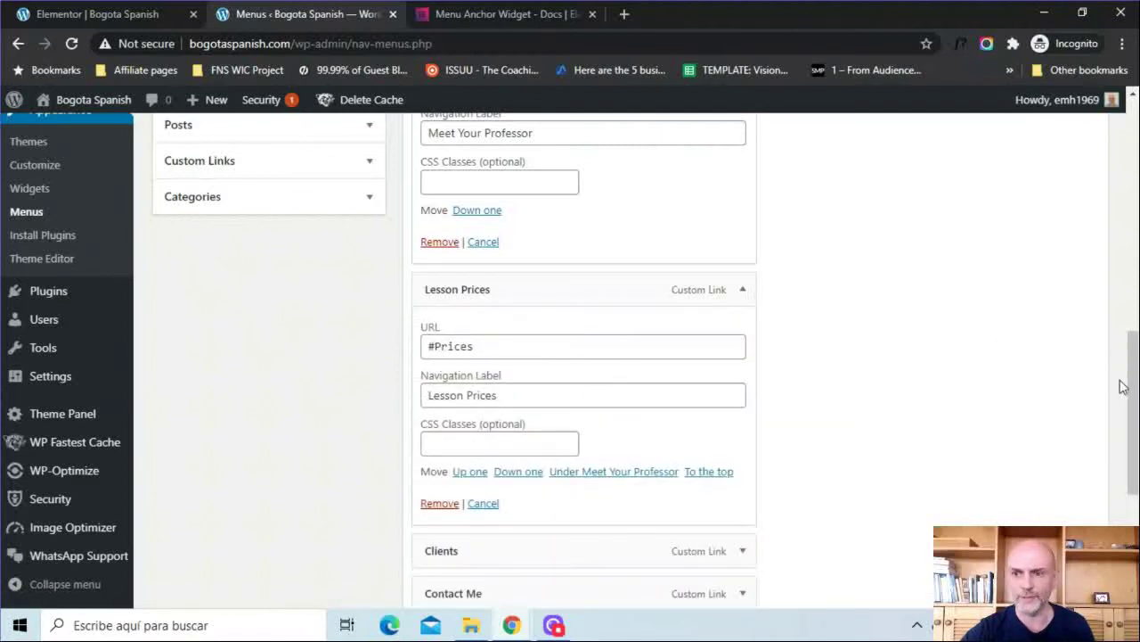
{"action": "scroll", "coordinate": [1130, 401], "scroll_direction": "down", "scroll_amount": 3}
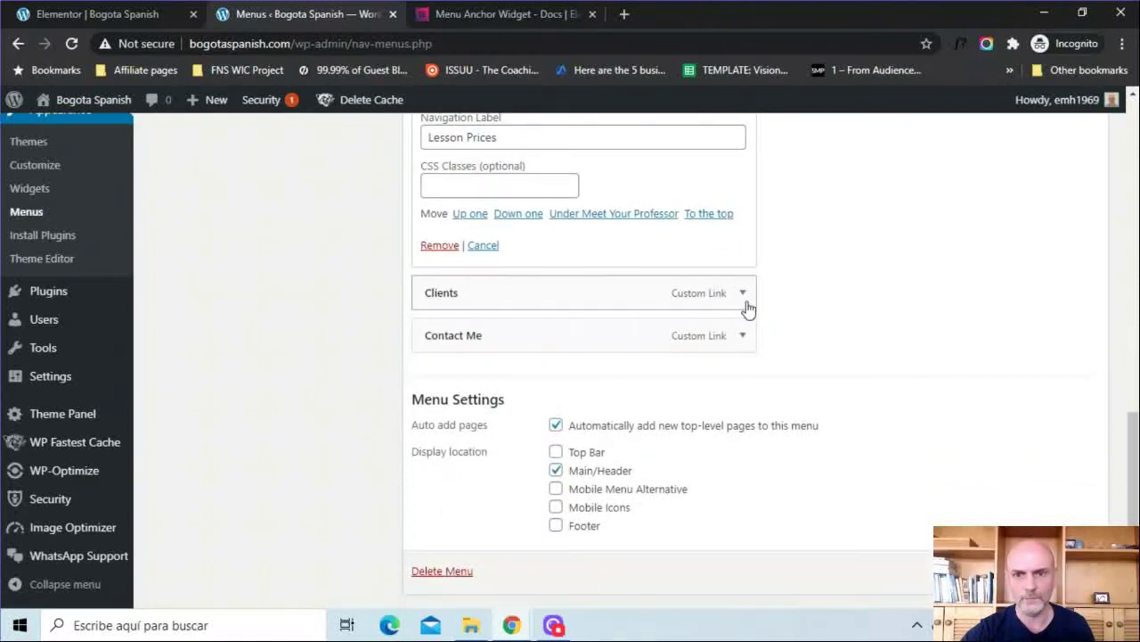
{"action": "left_click", "coordinate": [739, 293]}
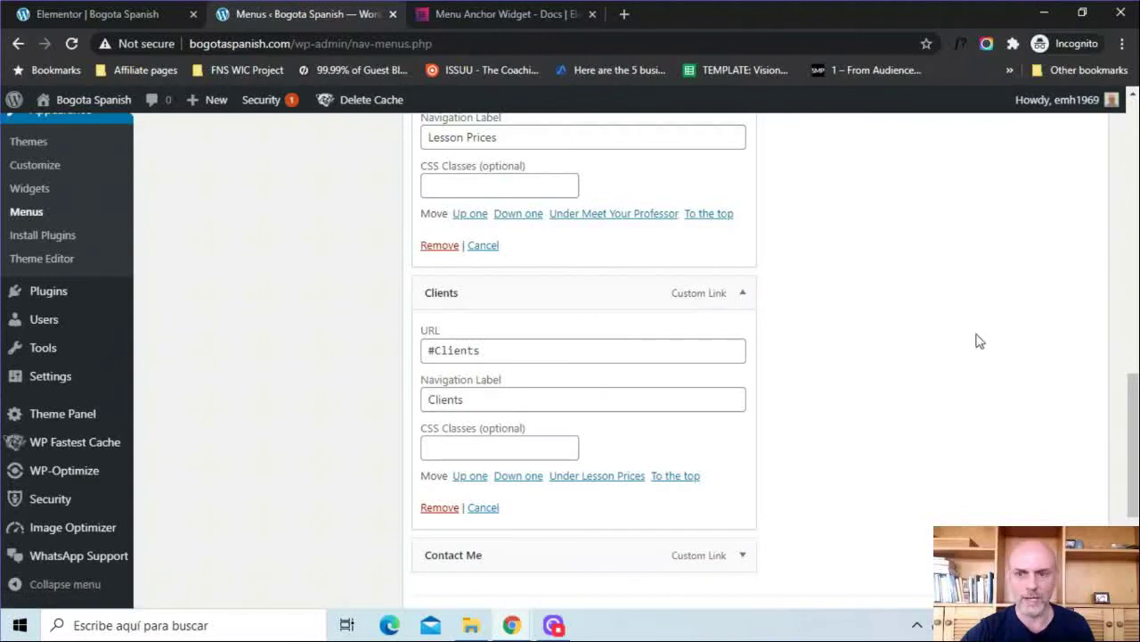
{"action": "scroll", "coordinate": [1132, 445], "scroll_direction": "down", "scroll_amount": 3}
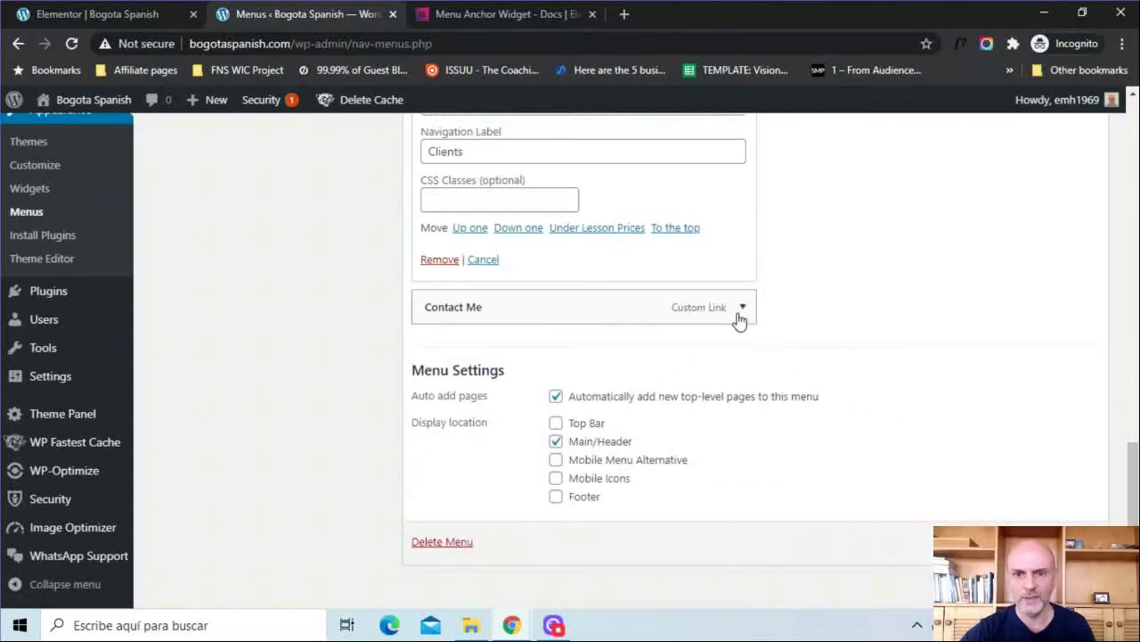
{"action": "left_click", "coordinate": [739, 309]}
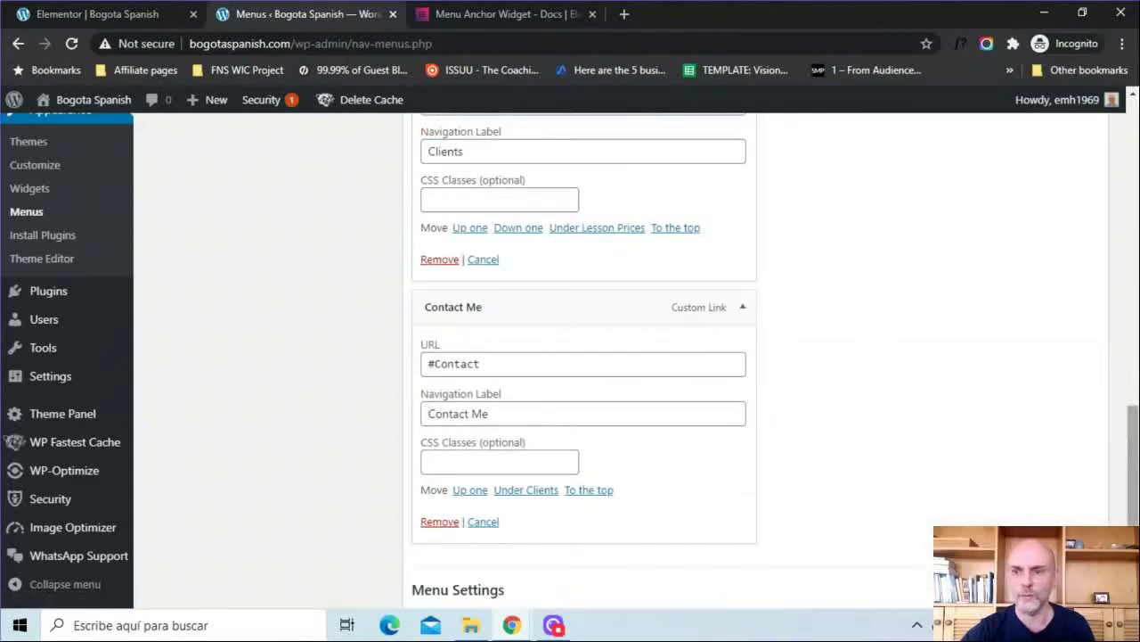
- Start a new custom link for the home menu by entering # as its URL
{"action": "scroll", "coordinate": [624, 357], "scroll_direction": "up", "scroll_amount": 10}
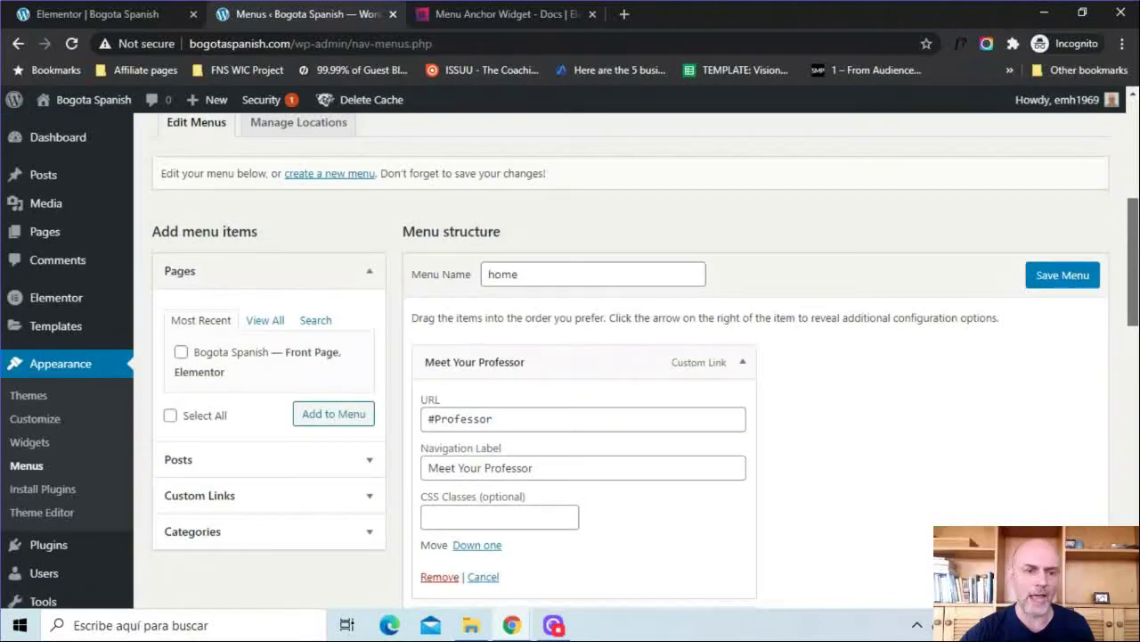
{"action": "scroll", "coordinate": [685, 283], "scroll_direction": "down", "scroll_amount": 2}
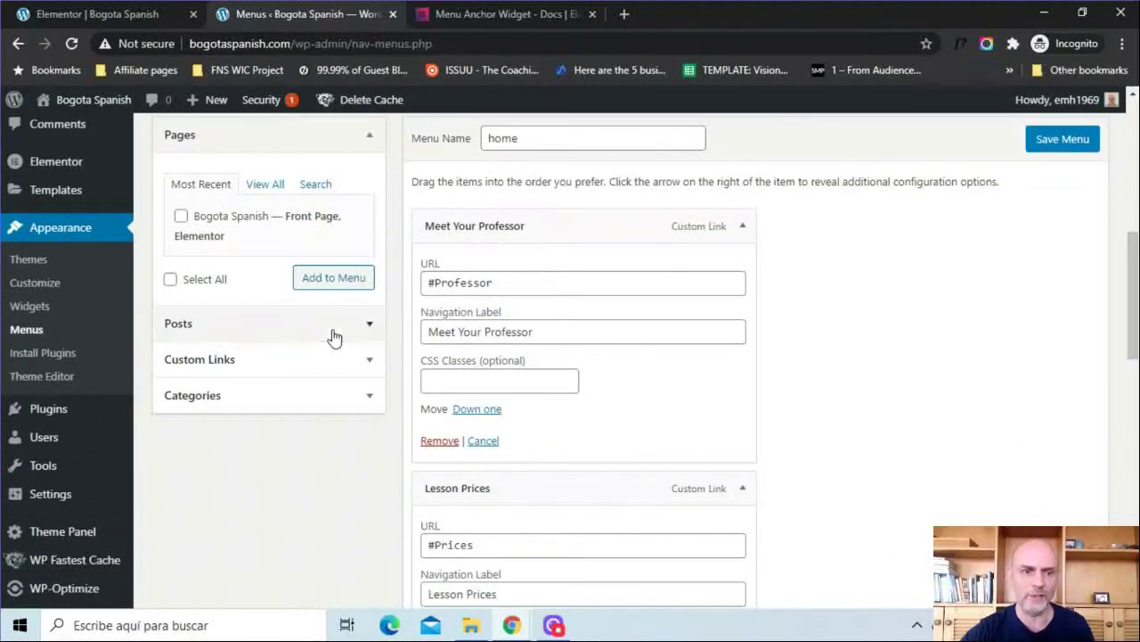
{"action": "left_click", "coordinate": [352, 361]}
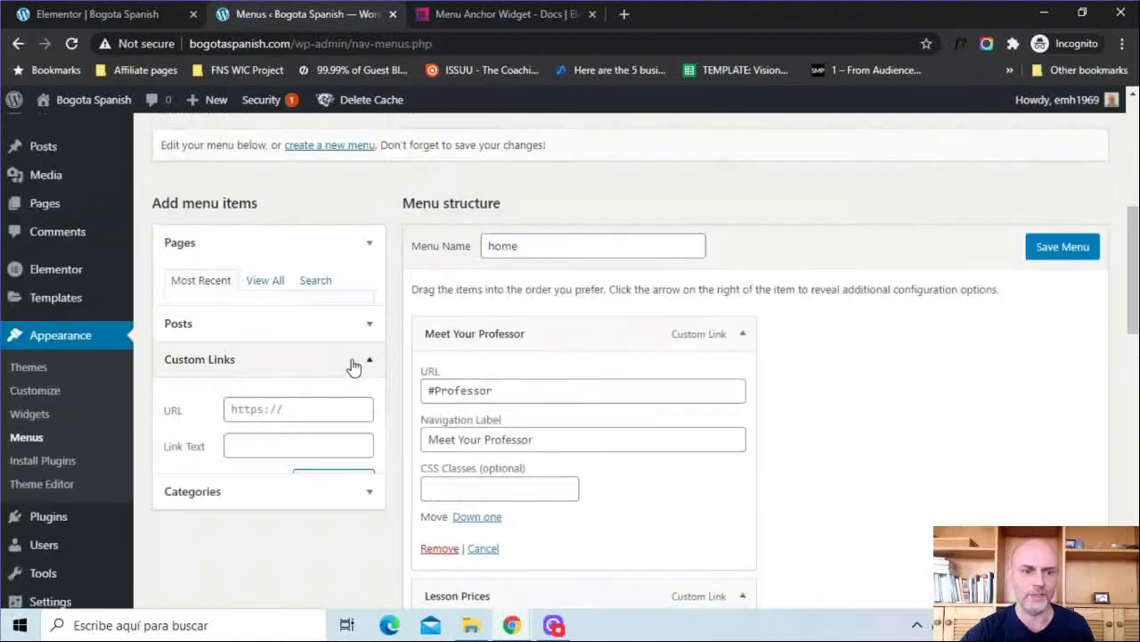
{"action": "left_click", "coordinate": [287, 414]}
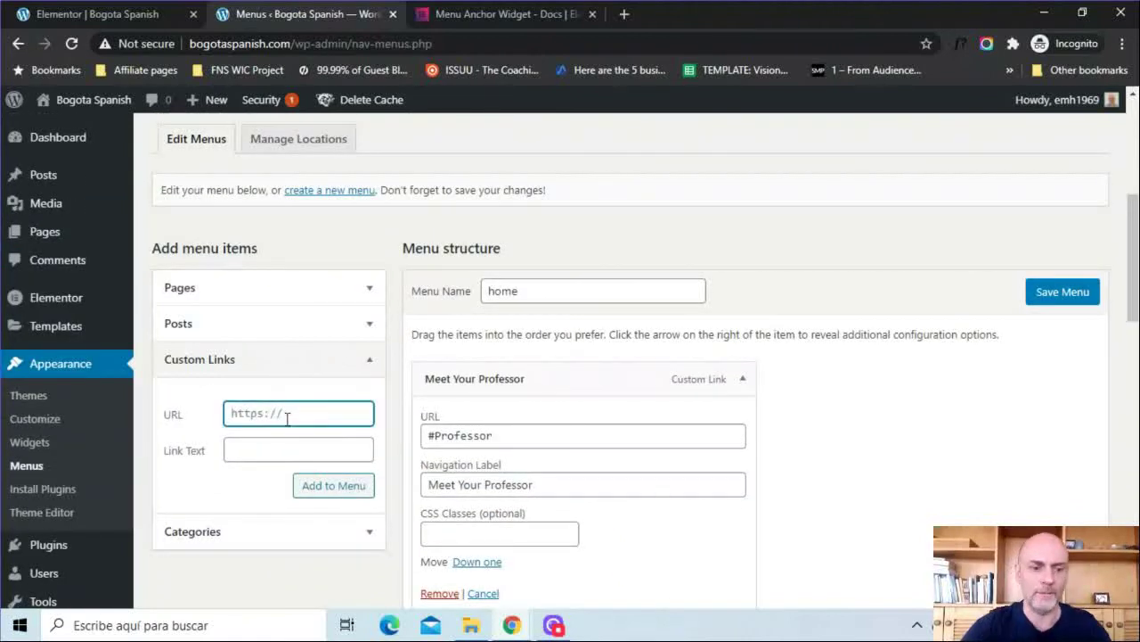
{"action": "type", "text": "#"}
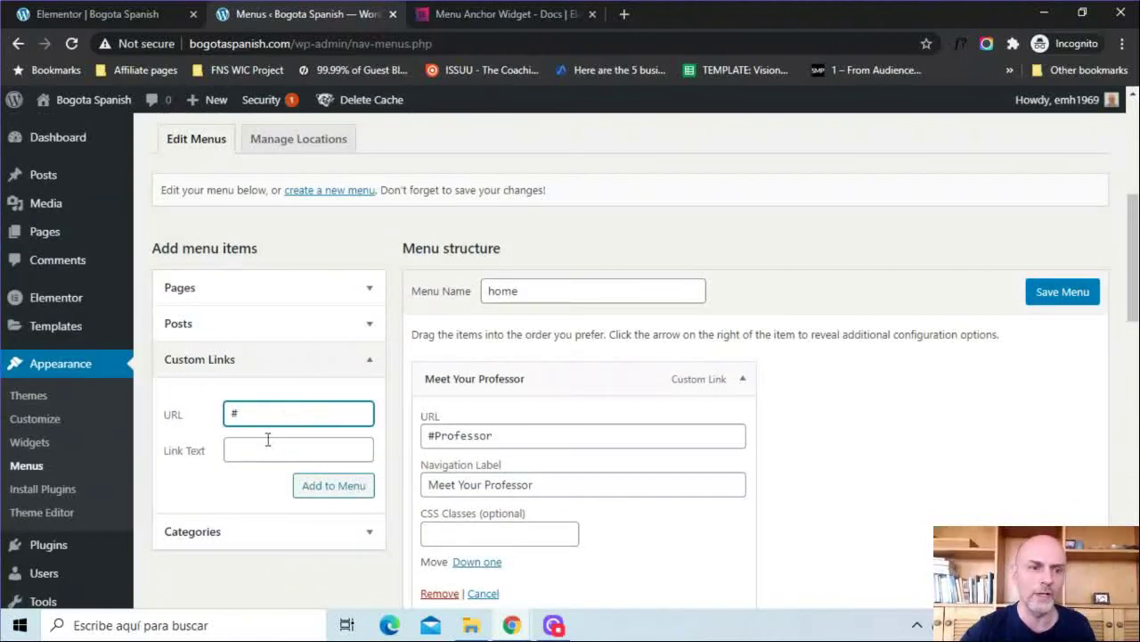
- Compare the Professor menu anchor ID in the page editor with the URL format used for custom menu links
{"action": "left_click", "coordinate": [105, 14]}
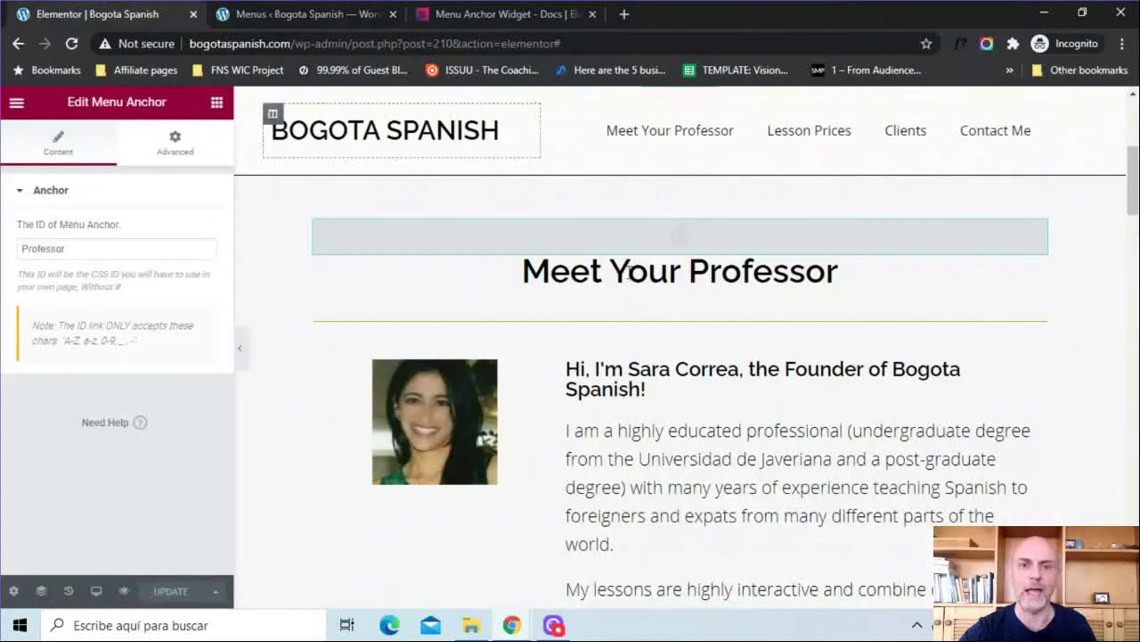
{"action": "left_click", "coordinate": [308, 15]}
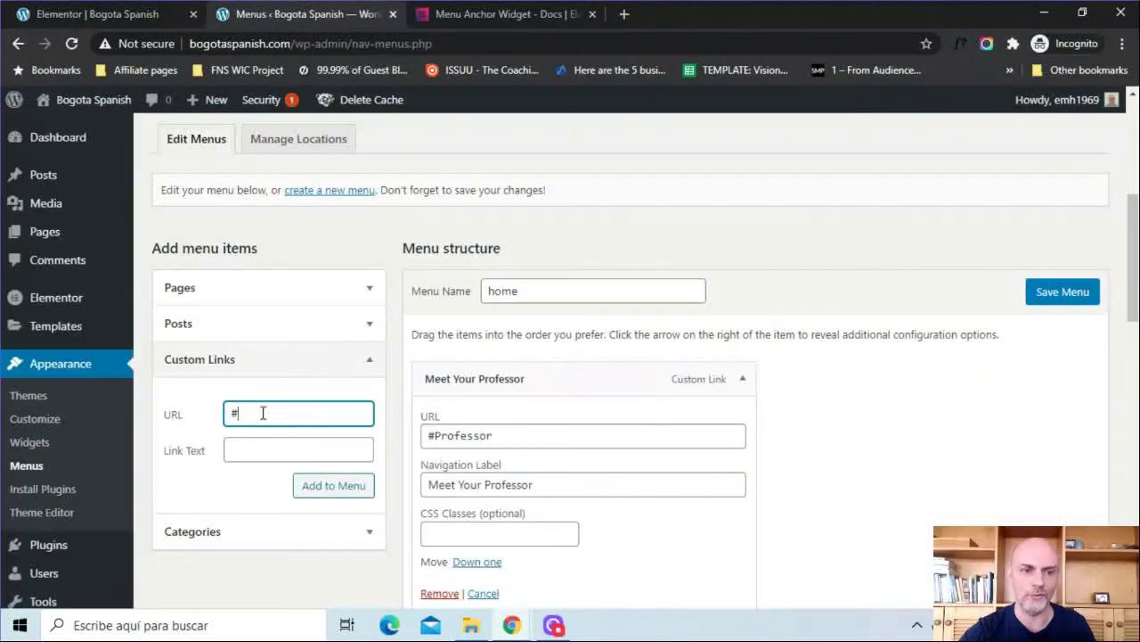
{"action": "left_click", "coordinate": [97, 16]}
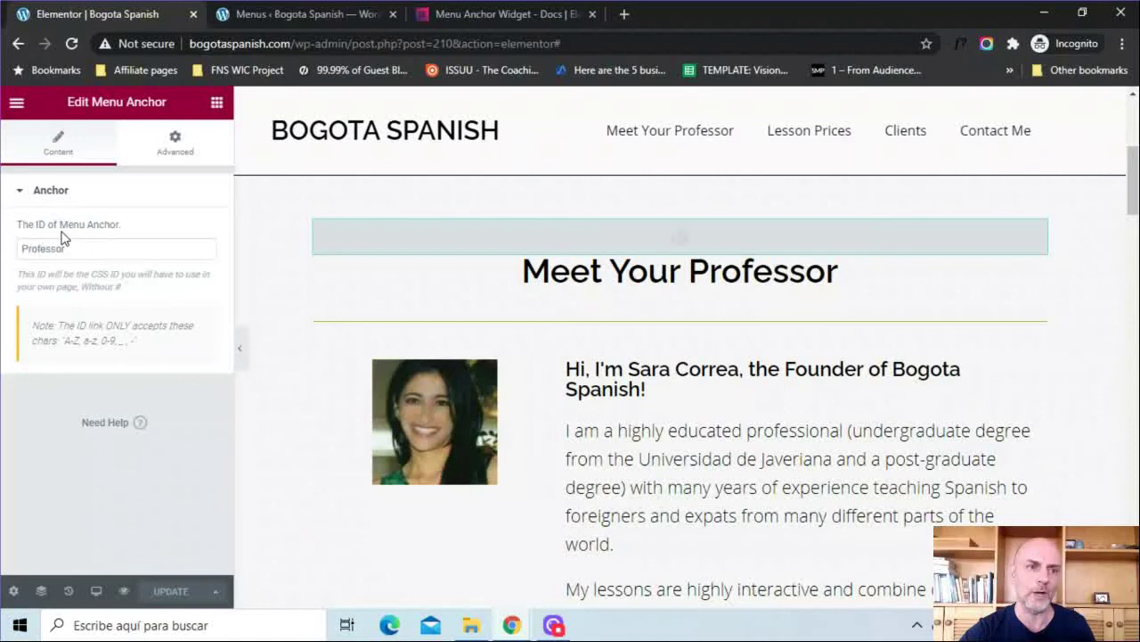
{"action": "left_click", "coordinate": [272, 14]}
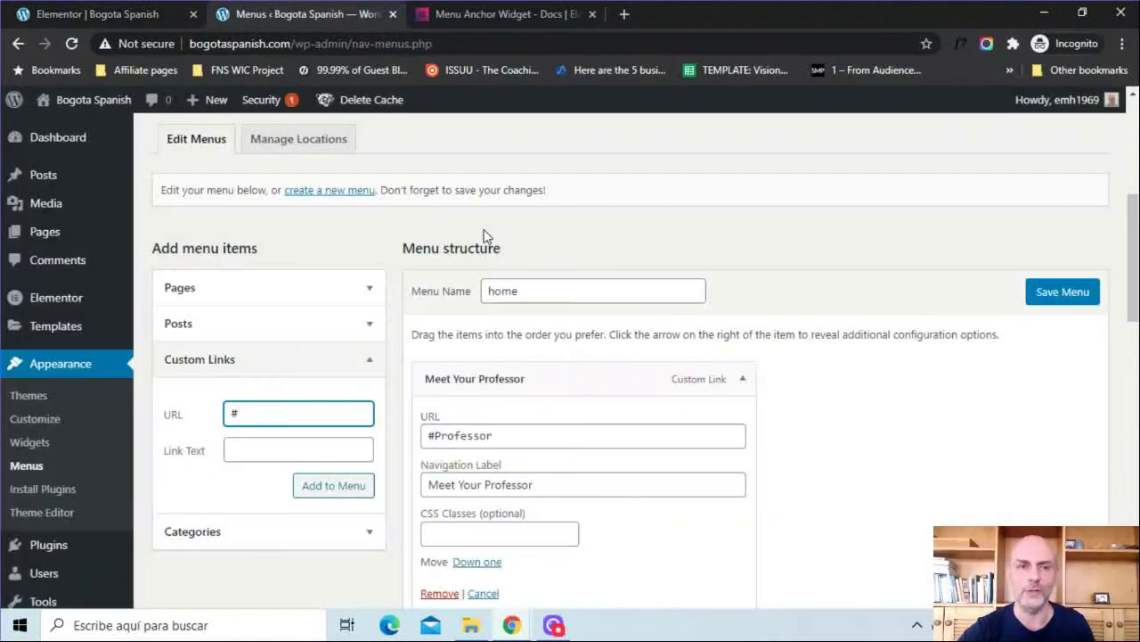
{"action": "left_click", "coordinate": [127, 11]}
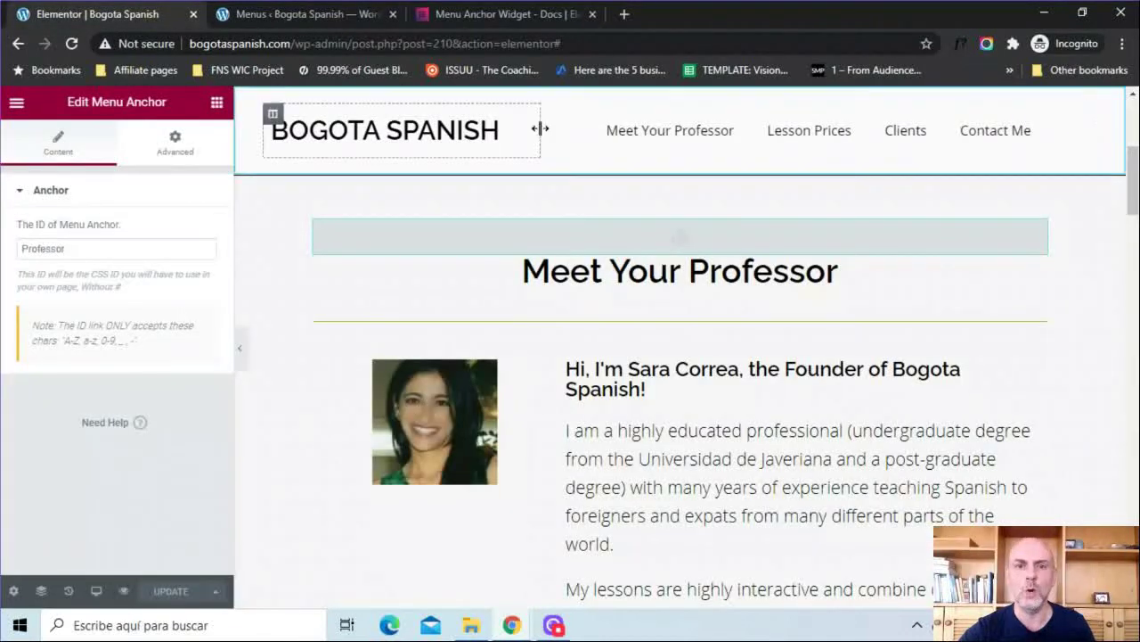
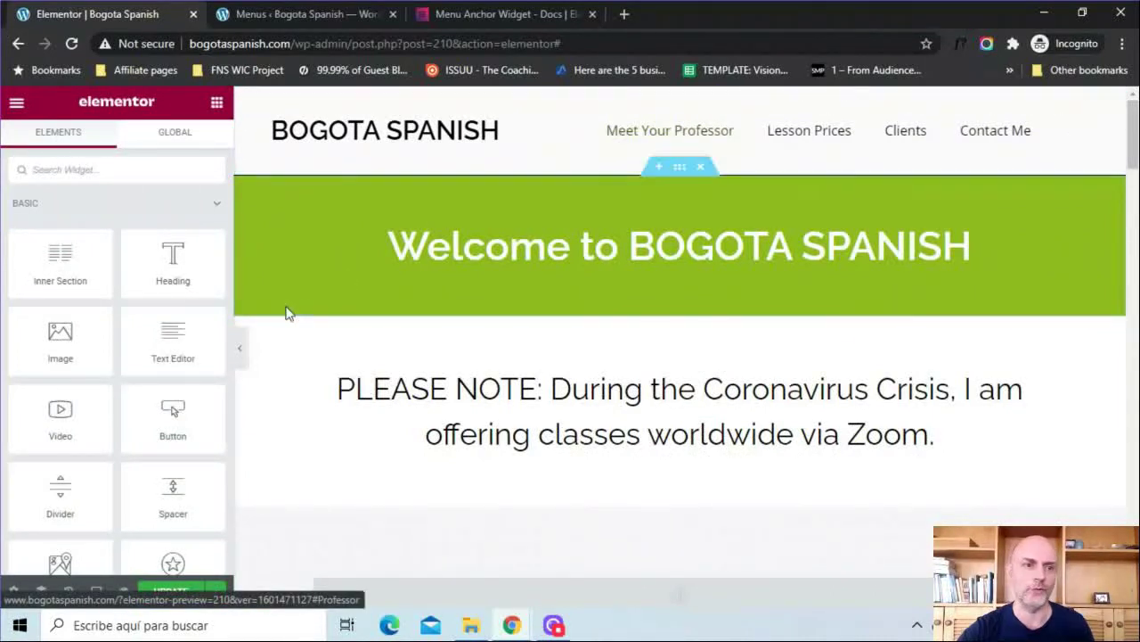
- Find the Heading widget and place it in the page header beneath the navigation menu
{"action": "type", "text": "hea"}
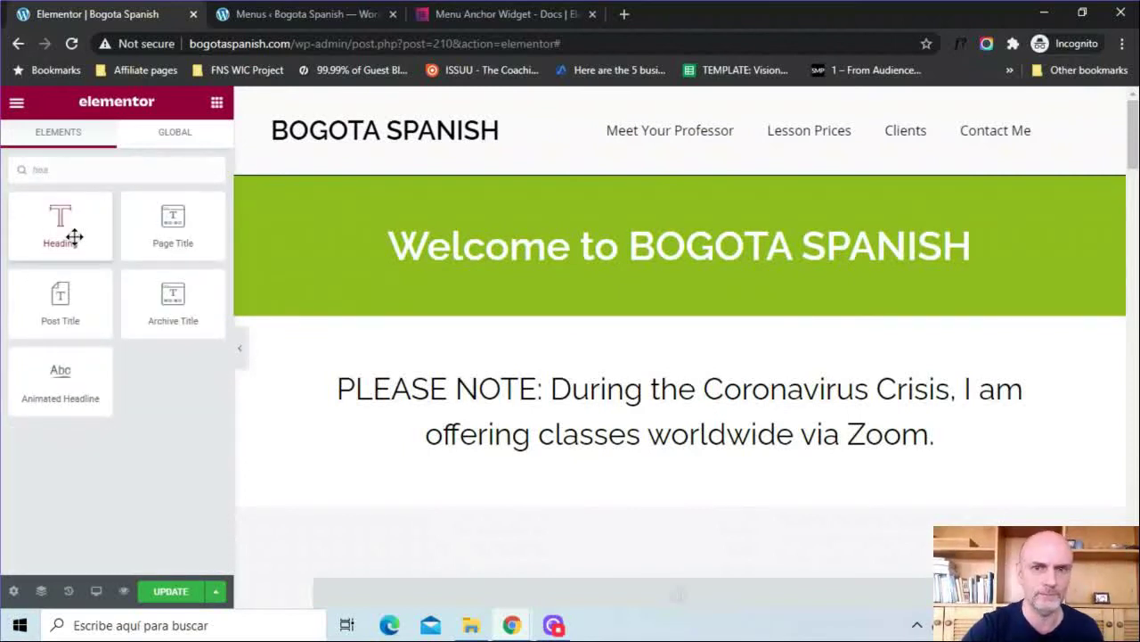
{"action": "left_click_drag", "start_coordinate": [74, 237], "coordinate": [654, 169]}
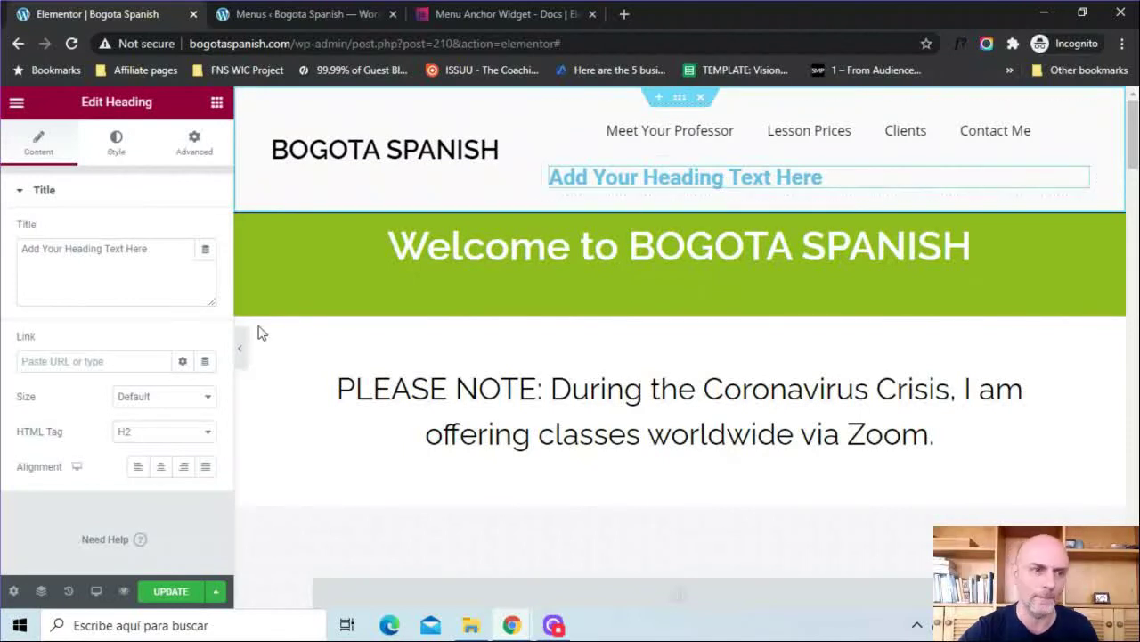
- Locate the new heading's link setting and look up the ID of the menu anchor above Meet Your Professor
{"action": "left_click", "coordinate": [44, 360]}
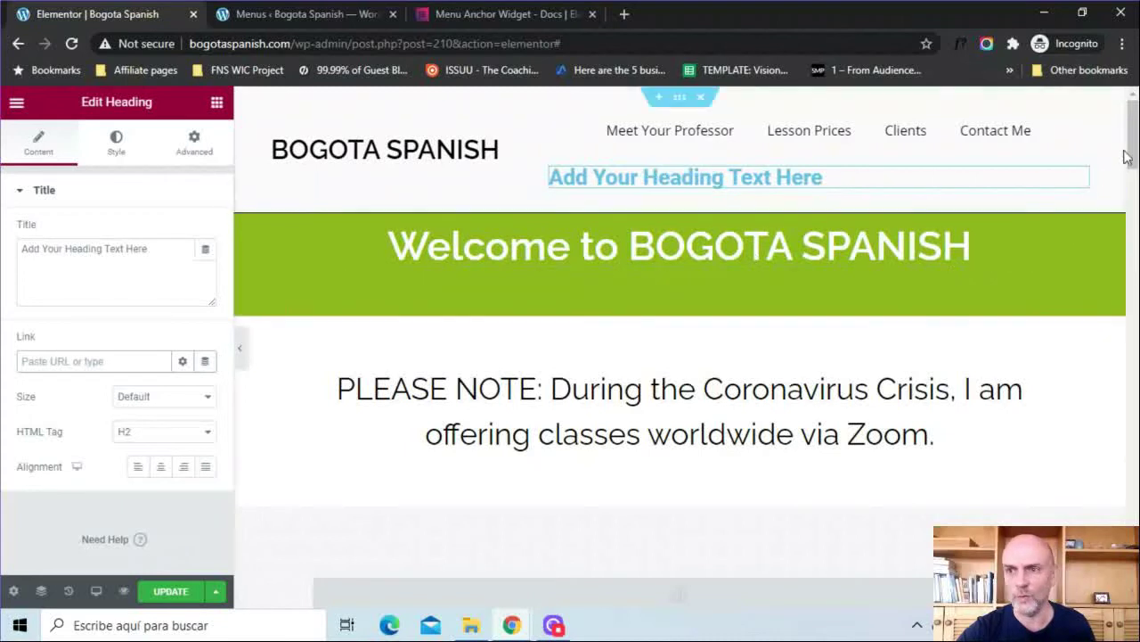
{"action": "left_click_drag", "start_coordinate": [1128, 152], "coordinate": [1128, 186]}
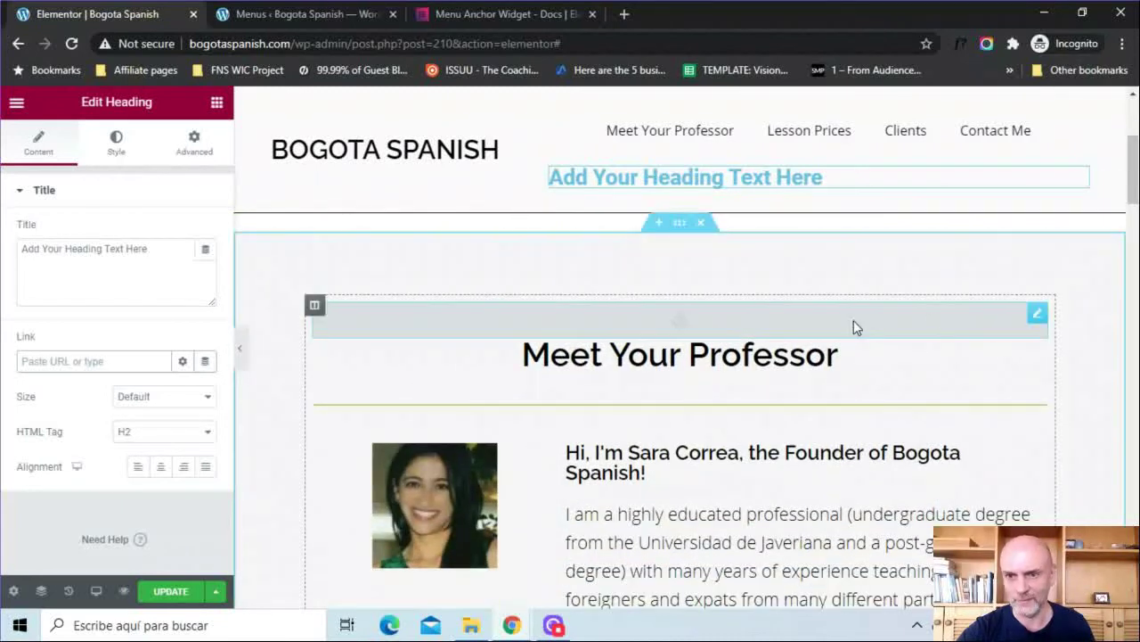
{"action": "left_click", "coordinate": [1038, 313]}
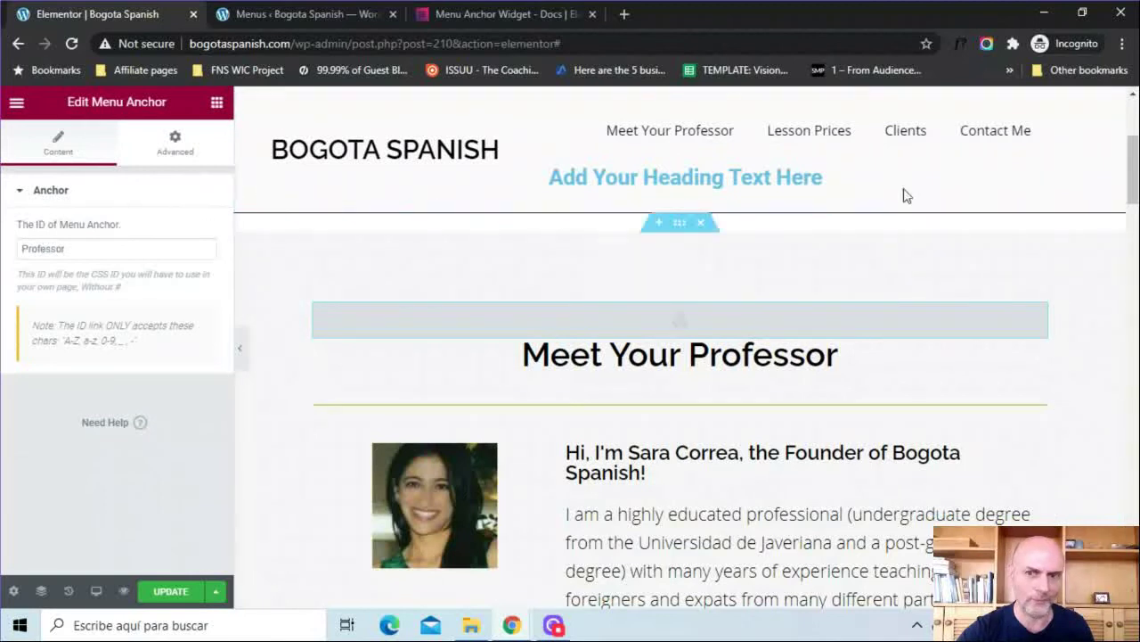
- Set the link of the heading beneath the navigation menu to #Professor
{"action": "left_click_drag", "start_coordinate": [1133, 174], "coordinate": [1133, 135]}
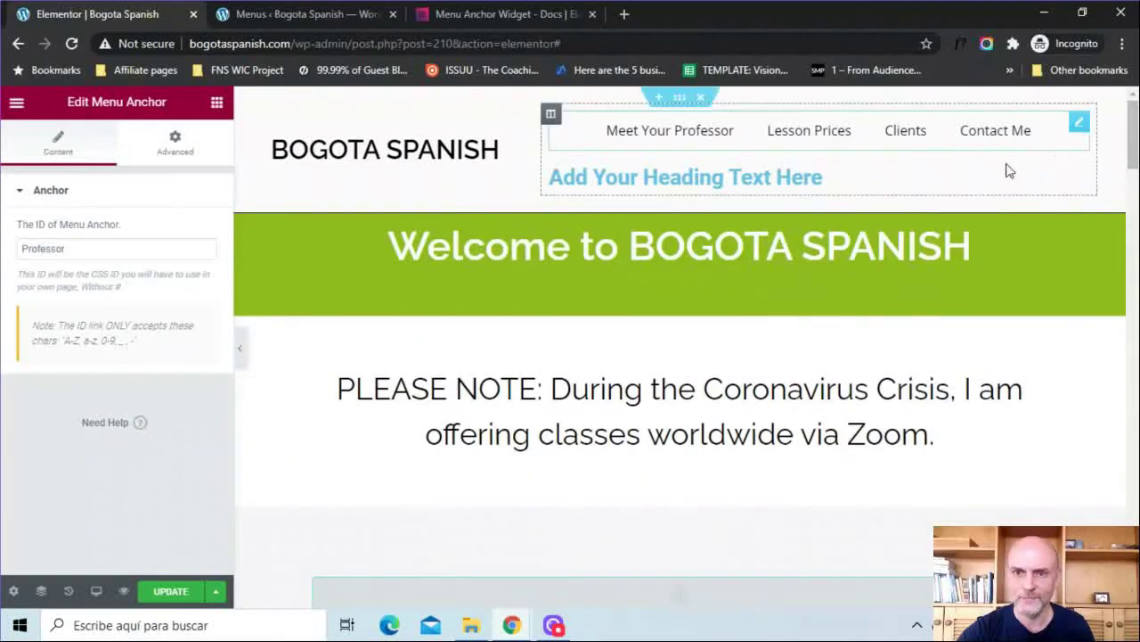
{"action": "left_click", "coordinate": [1080, 179]}
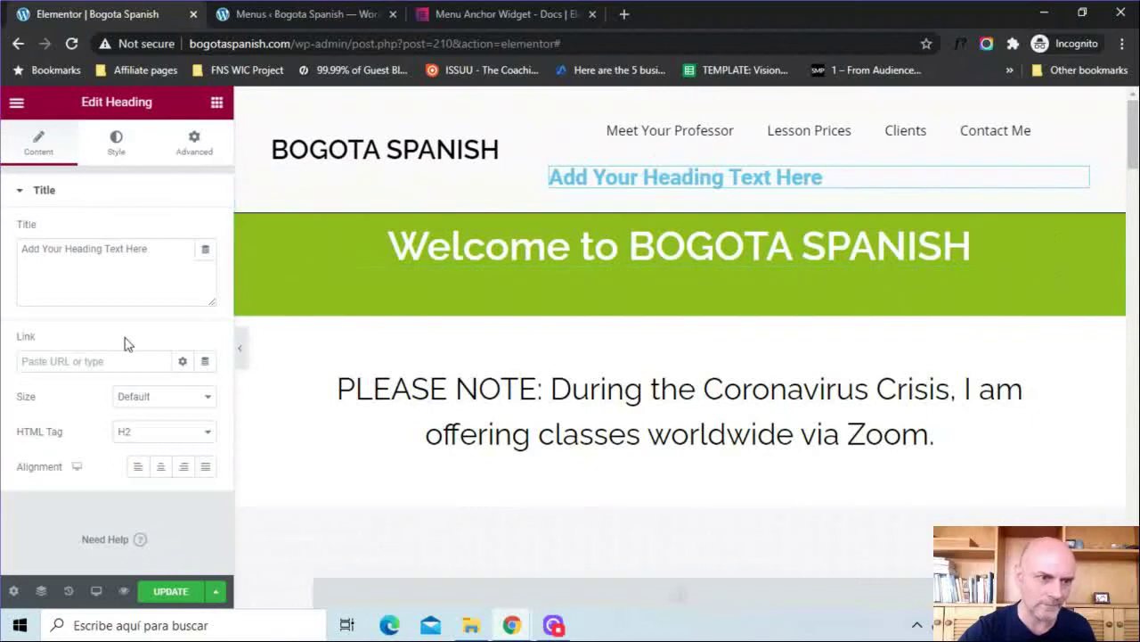
{"action": "left_click", "coordinate": [44, 367]}
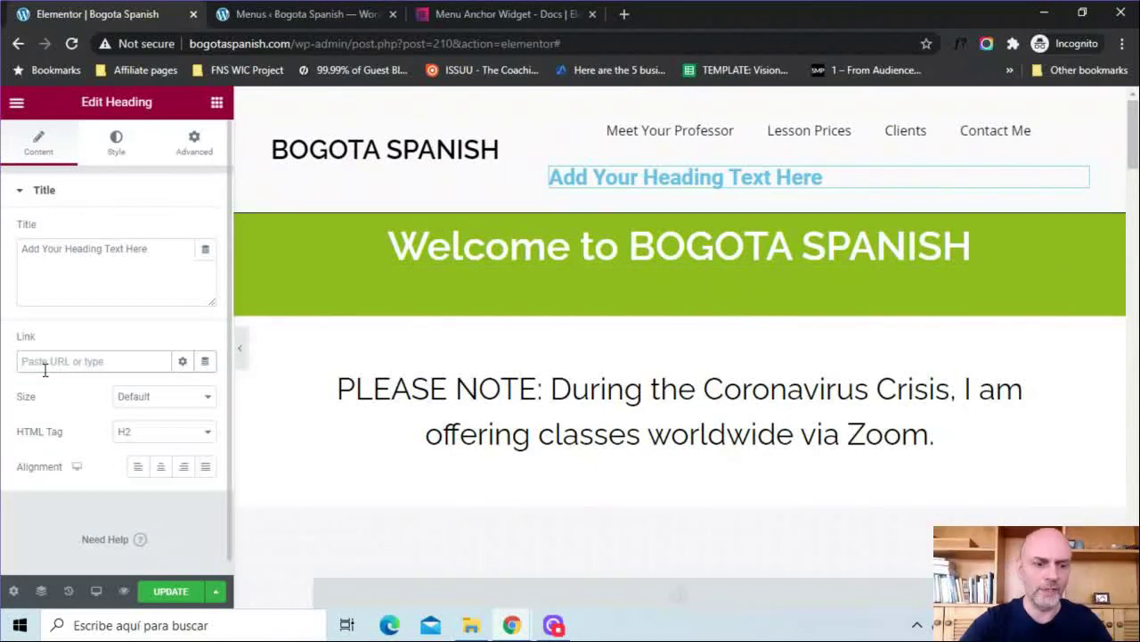
{"action": "type", "text": "#Professor"}
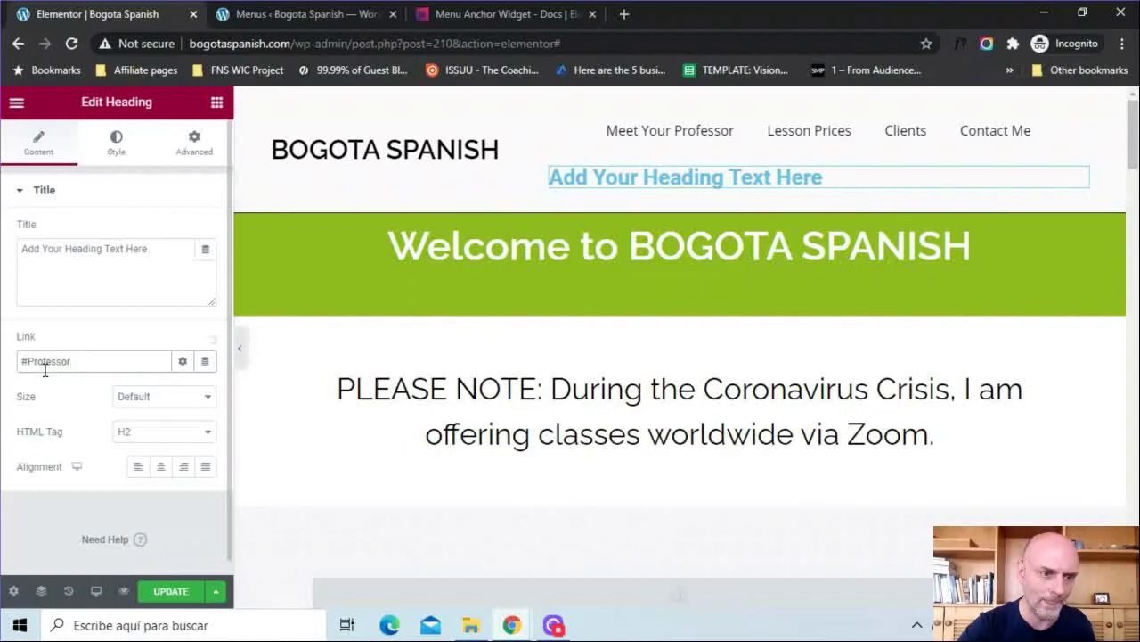
- Assign the CSS class Professor to the heading beneath the navigation menu and update the page
{"action": "left_click", "coordinate": [198, 147]}
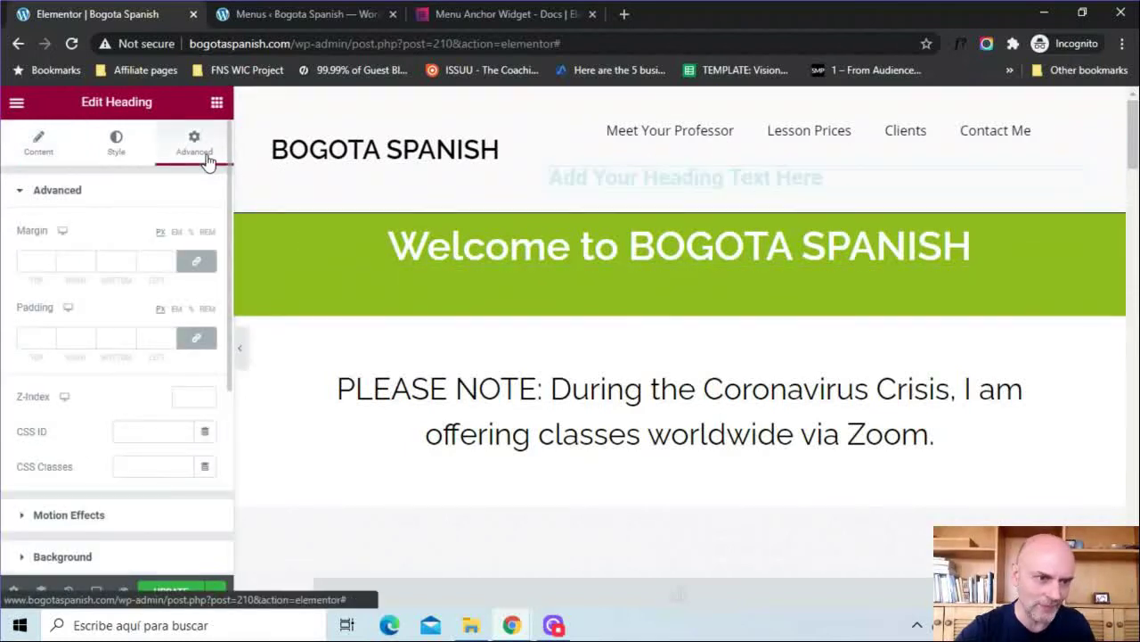
{"action": "left_click", "coordinate": [118, 467]}
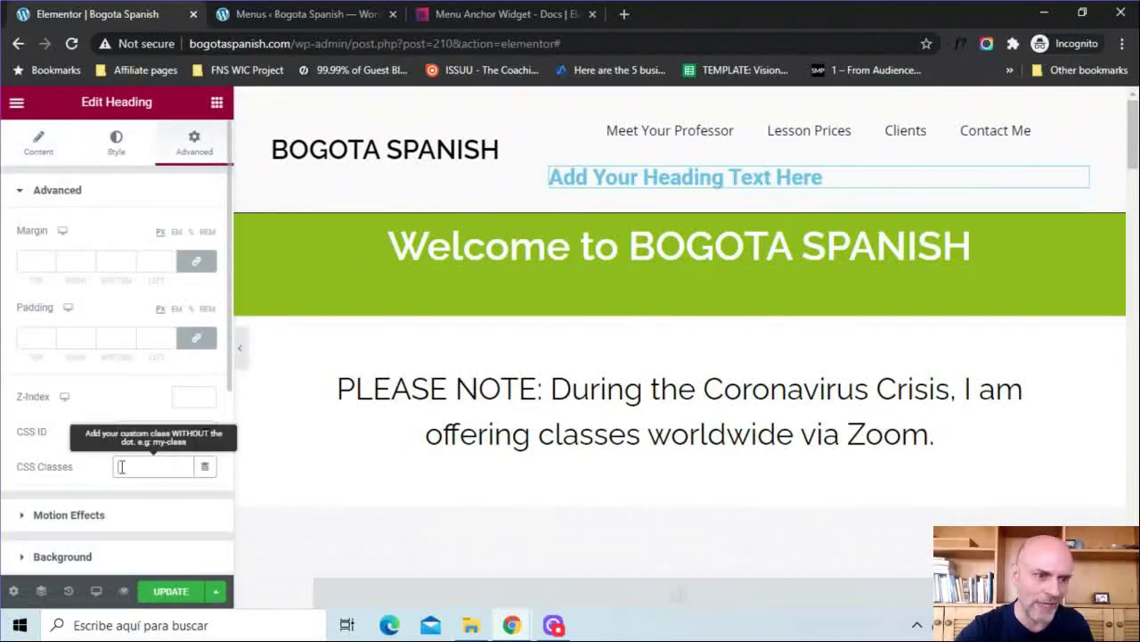
{"action": "type", "text": "Professor"}
{"action": "left_click", "coordinate": [166, 594]}
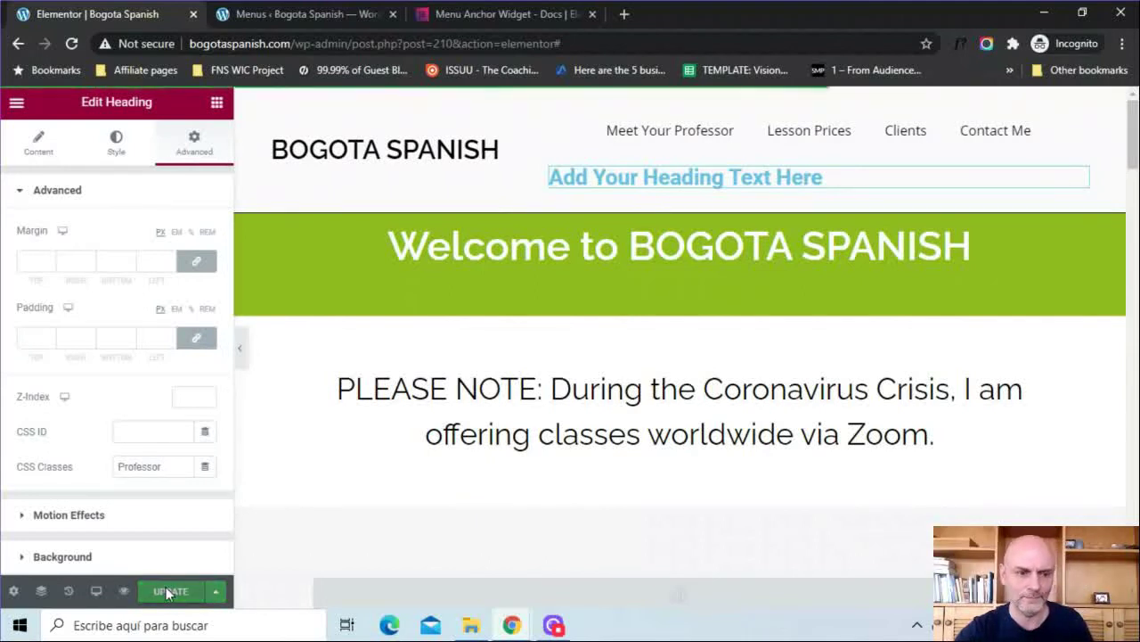
- Delete the heading beneath the navigation menu from the page header
{"action": "left_click", "coordinate": [628, 177]}
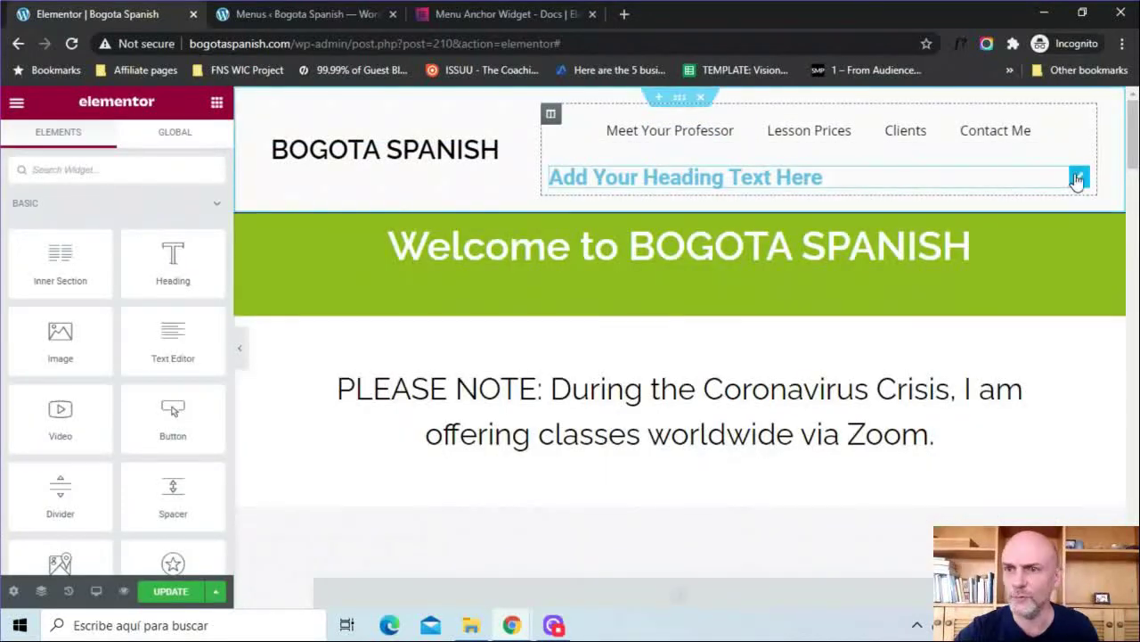
{"action": "right_click", "coordinate": [1076, 180]}
{"action": "left_click", "coordinate": [1026, 417]}
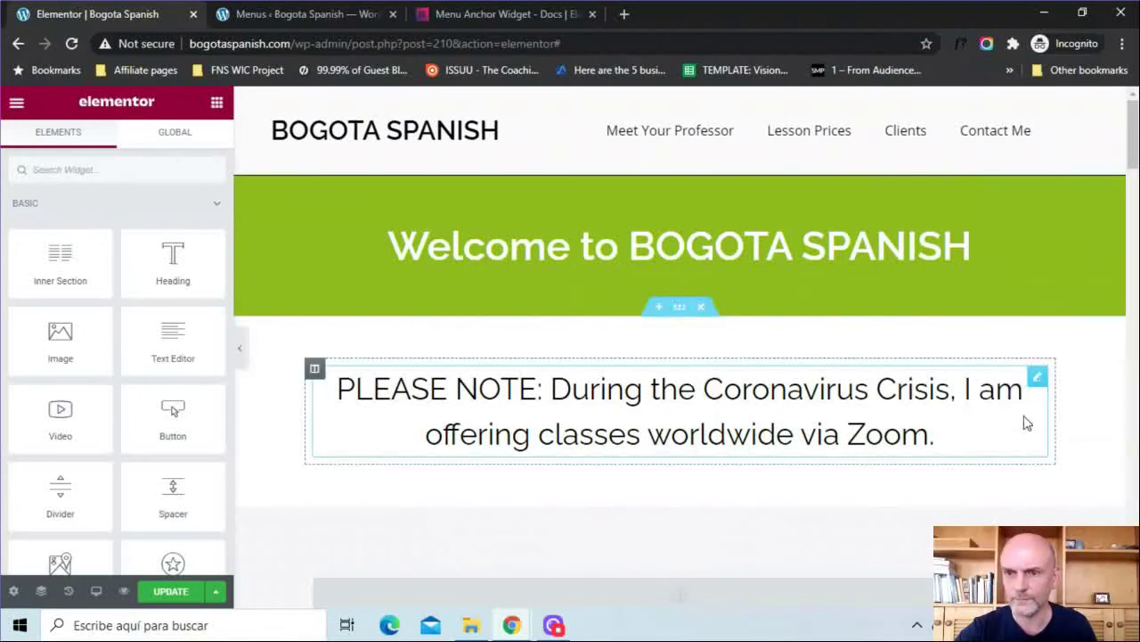
- Compare the documentation's sticky header offset section with the menu anchor above Meet Your Professor in the page editor
{"action": "left_click", "coordinate": [507, 8]}
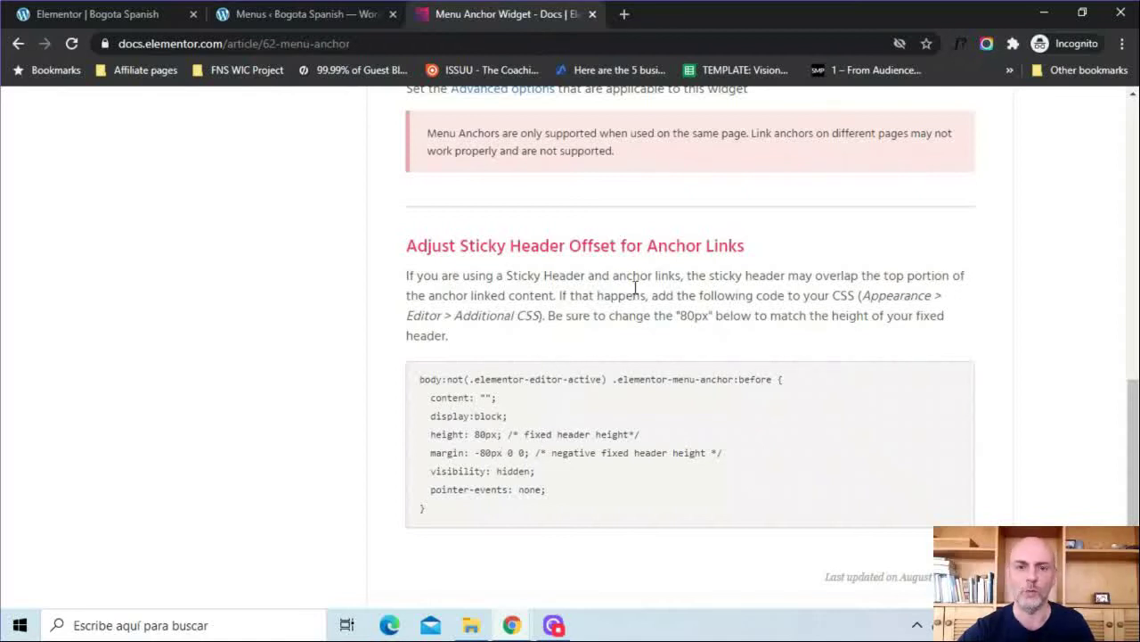
{"action": "left_click", "coordinate": [116, 14]}
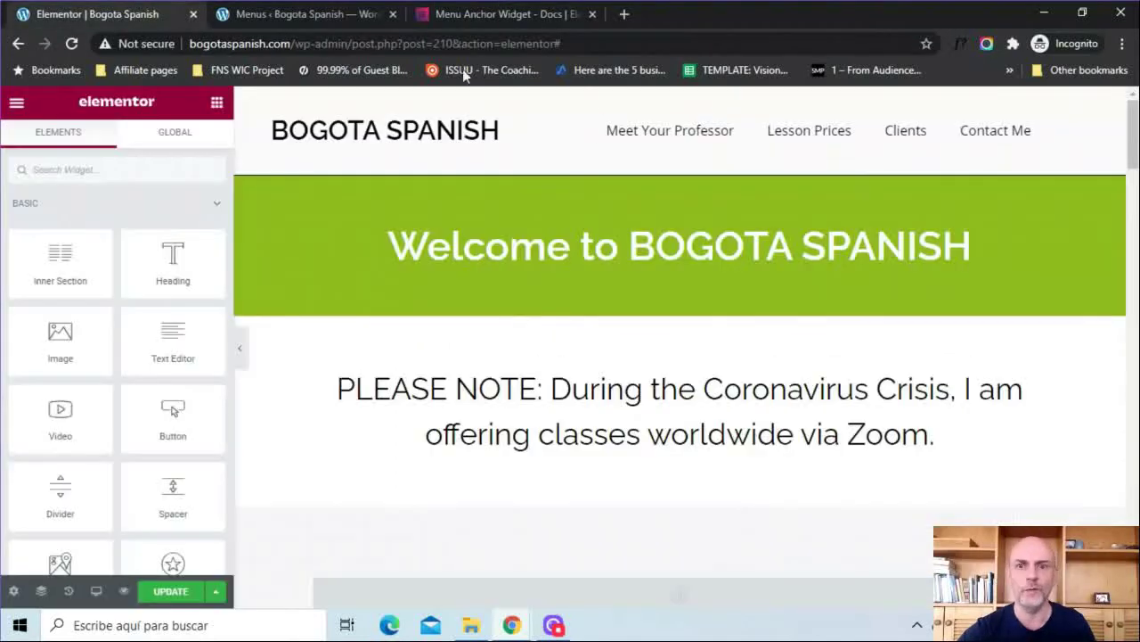
{"action": "scroll", "coordinate": [1087, 137], "scroll_direction": "down", "scroll_amount": 5}
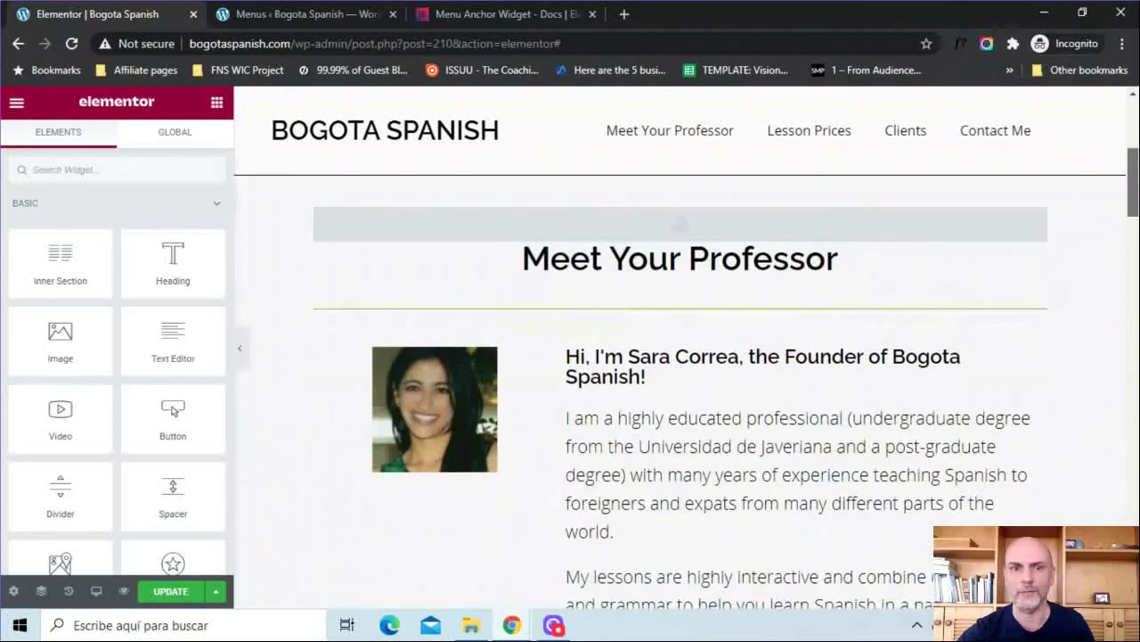
{"action": "scroll", "coordinate": [965, 337], "scroll_direction": "up", "scroll_amount": 2}
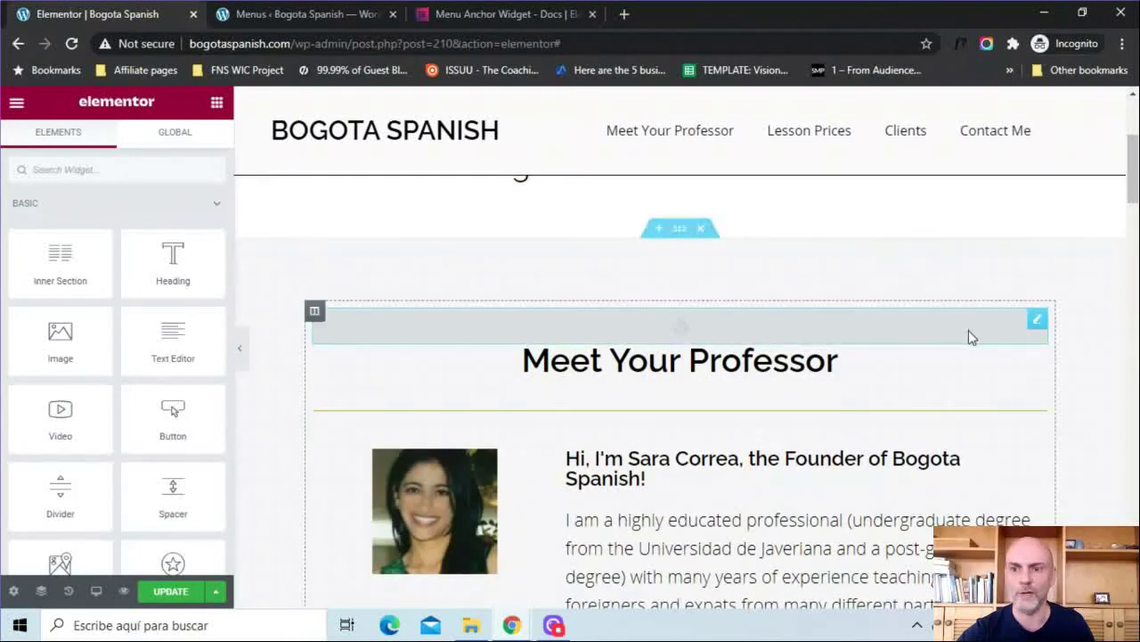
{"action": "left_click", "coordinate": [499, 14]}
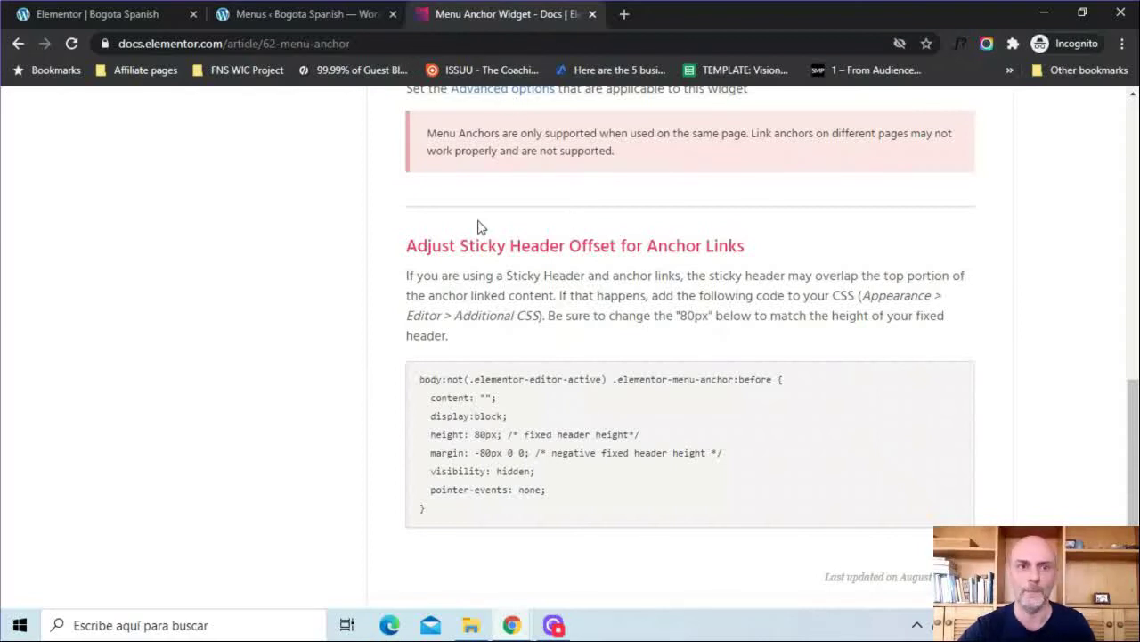
{"action": "left_click", "coordinate": [104, 13]}
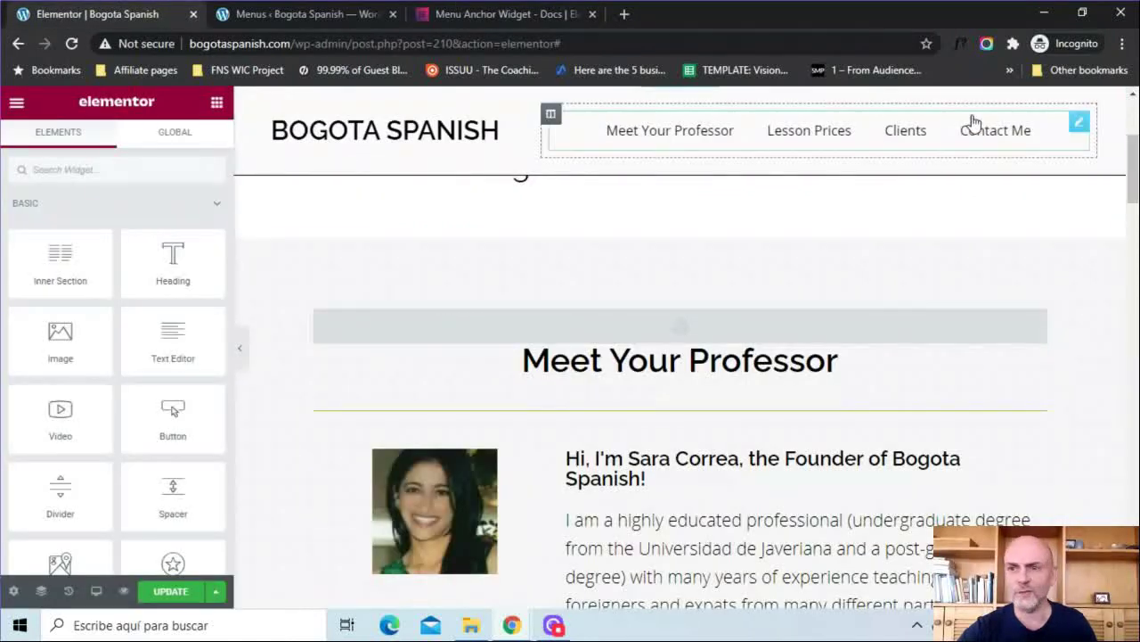
- Preview the page in Tablet and Mobile responsive modes, ending at the header of the mobile layout
{"action": "left_click_drag", "start_coordinate": [1134, 179], "coordinate": [1135, 515]}
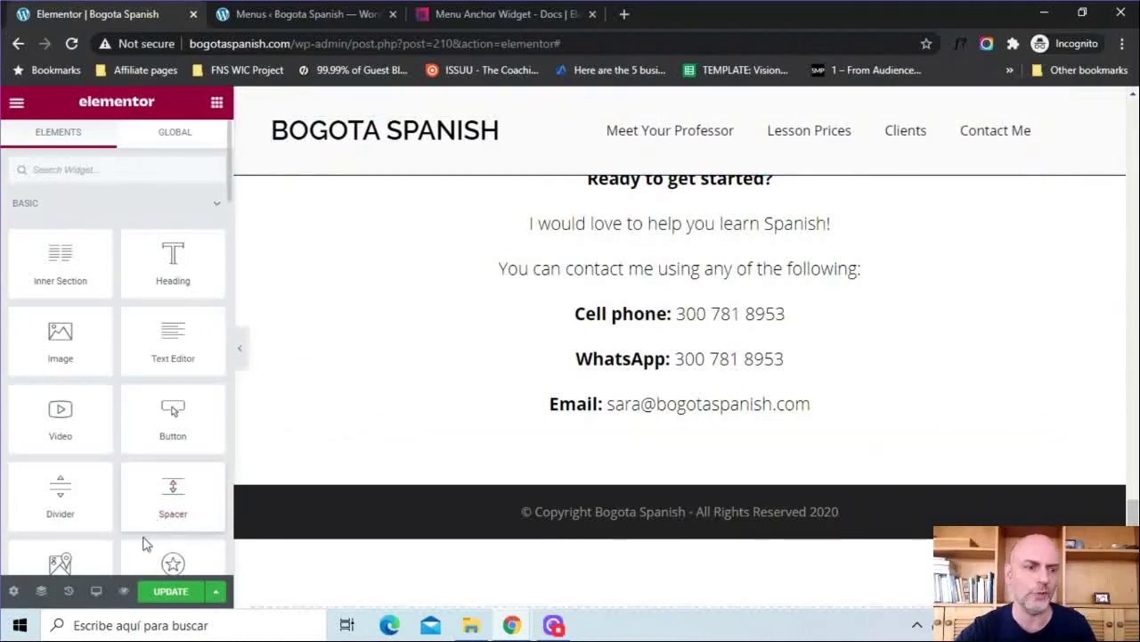
{"action": "left_click", "coordinate": [96, 593]}
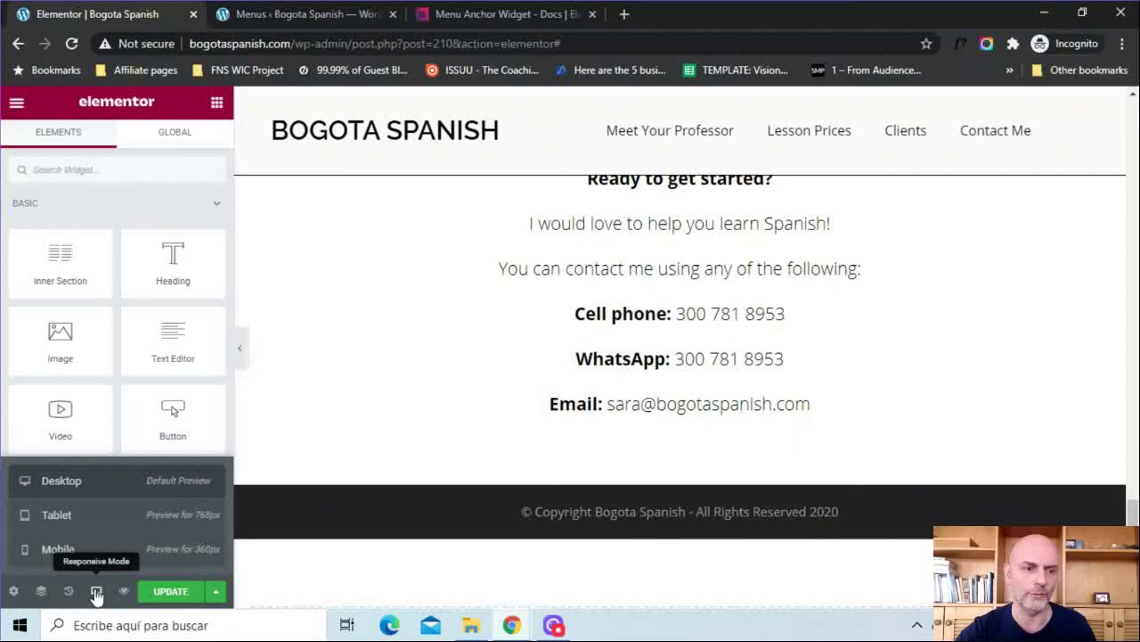
{"action": "left_click", "coordinate": [68, 520]}
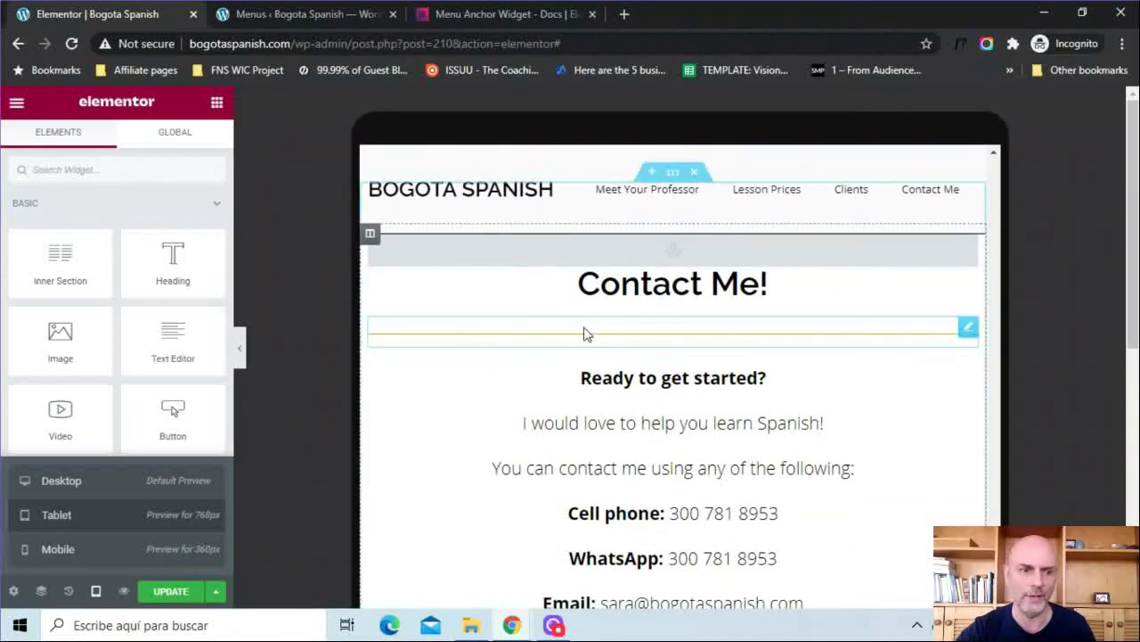
{"action": "left_click", "coordinate": [62, 556]}
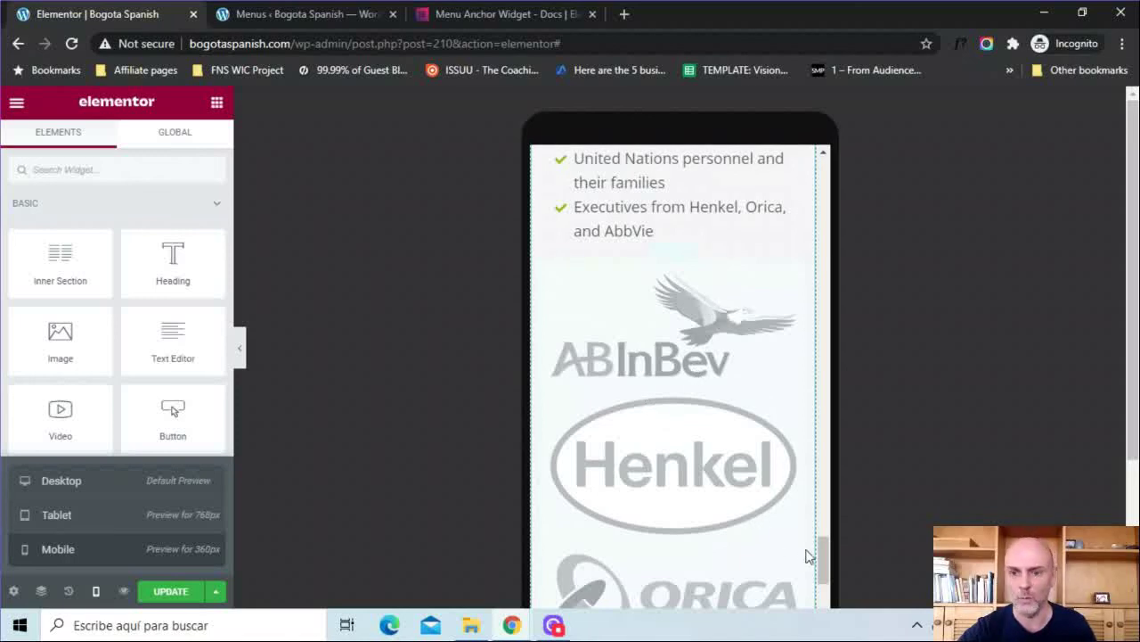
{"action": "left_click_drag", "start_coordinate": [825, 562], "coordinate": [837, 173]}
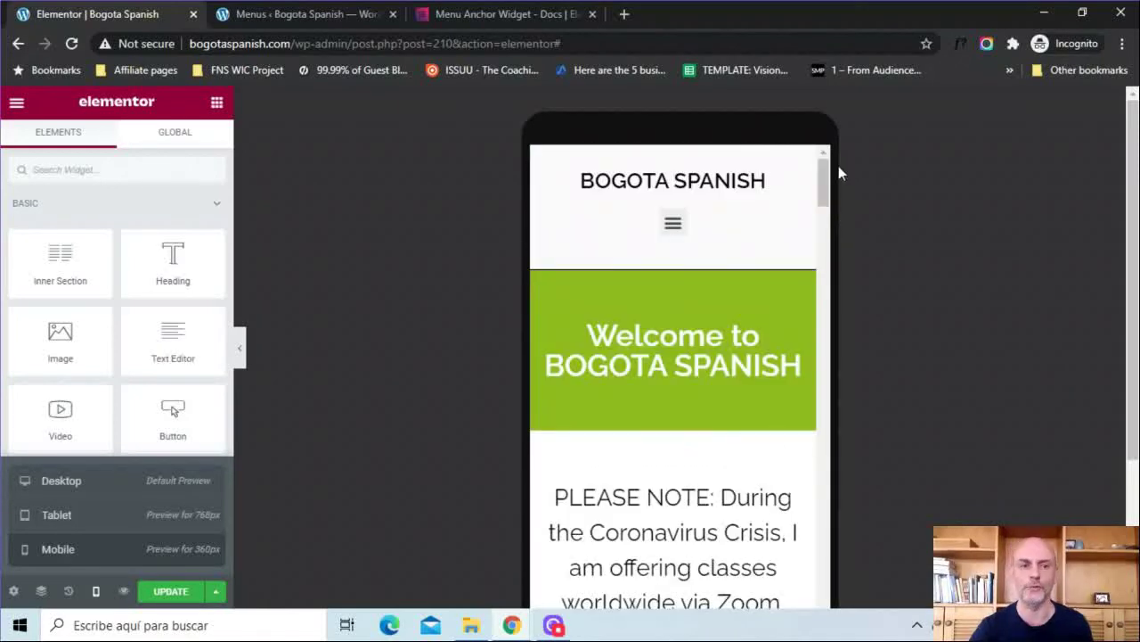